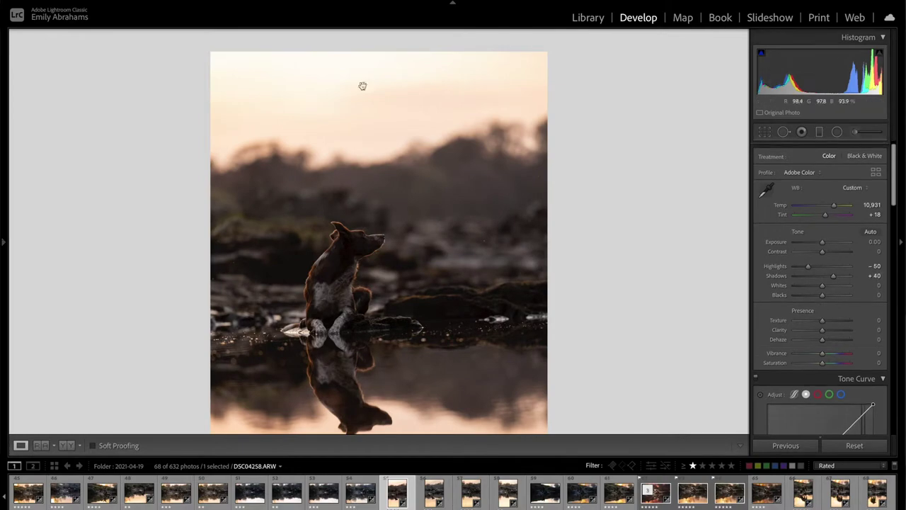
# - Inspect the backlit dog's head up close and return to the whole photo
pyautogui.click(368, 217)
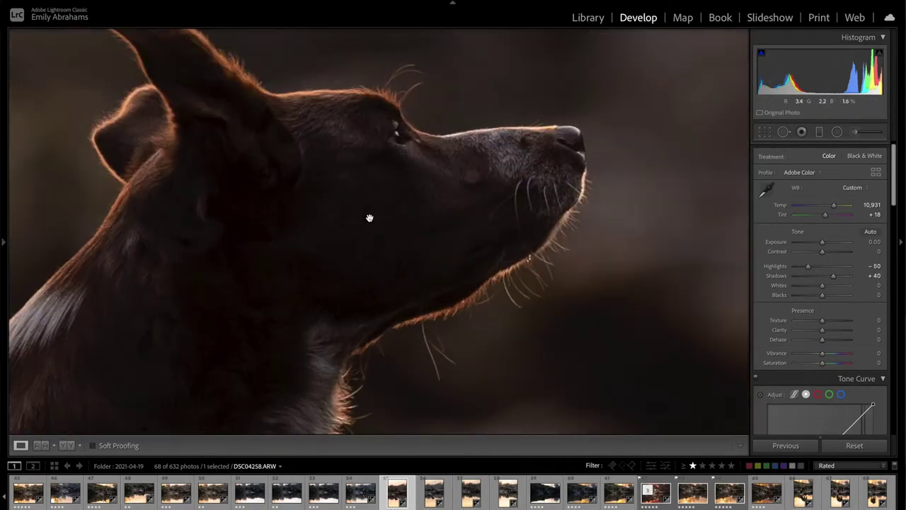
pyautogui.scroll(-10, 368, 218)
pyautogui.scroll(6, 369, 218)
pyautogui.press('super+minus')
pyautogui.press('super+minus')
pyautogui.press('super+minus')
pyautogui.press('super+minus')
pyautogui.press('super+minus')
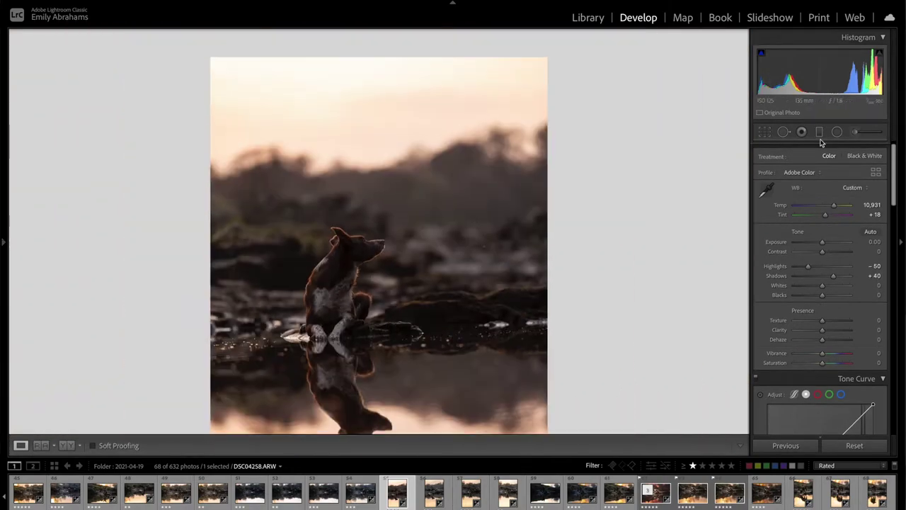
# - Add a large radial filter over the sky and lower its highlights
pyautogui.click(836, 133)
pyautogui.moveTo(335, 70); pyautogui.dragTo(637, 214)
pyautogui.moveTo(823, 223); pyautogui.dragTo(802, 225)
# - Add a wide radial filter over the reflected sky in the water with exposure −0.25, highlights −95 and tint 22
pyautogui.scroll(-10, 368, 245)
pyautogui.moveTo(367, 245); pyautogui.dragTo(562, 295)
pyautogui.moveTo(823, 223); pyautogui.dragTo(805, 226)
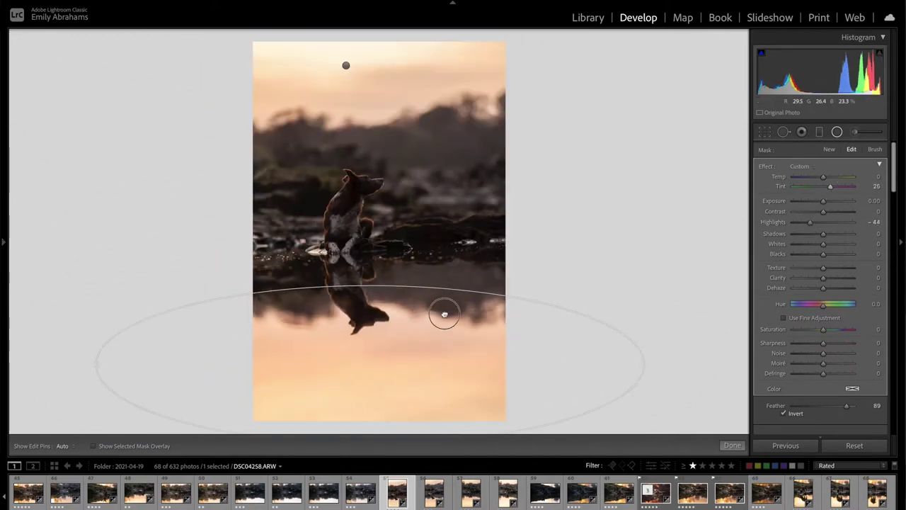
pyautogui.moveTo(443, 309); pyautogui.dragTo(344, 155)
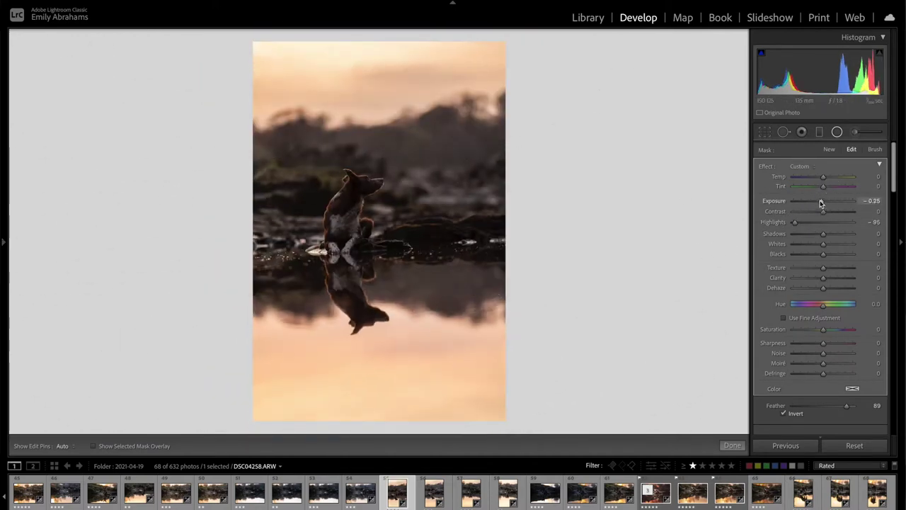
pyautogui.moveTo(823, 186); pyautogui.dragTo(828, 189)
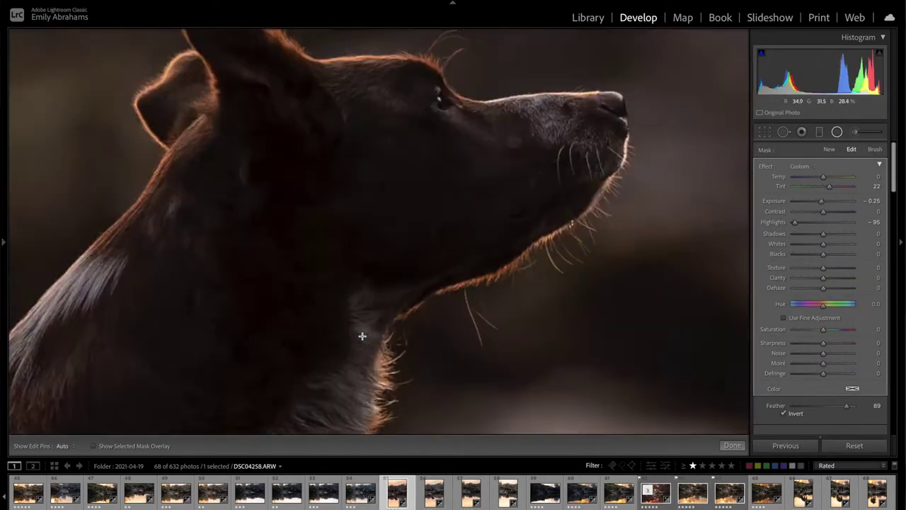
# - Add a radial filter over the dog's face with shadows 18 and whites 100, and fit its ellipse to the head
pyautogui.moveTo(305, 295); pyautogui.dragTo(526, 425)
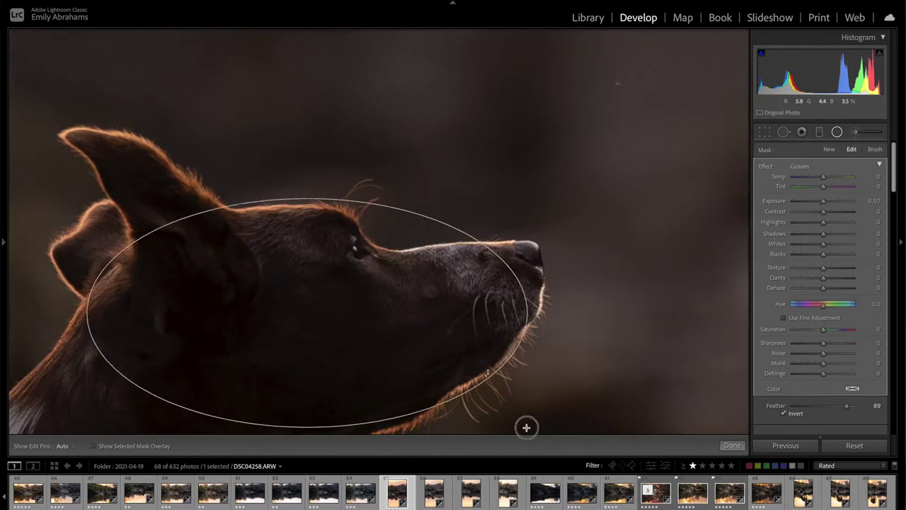
pyautogui.moveTo(299, 325); pyautogui.dragTo(520, 425)
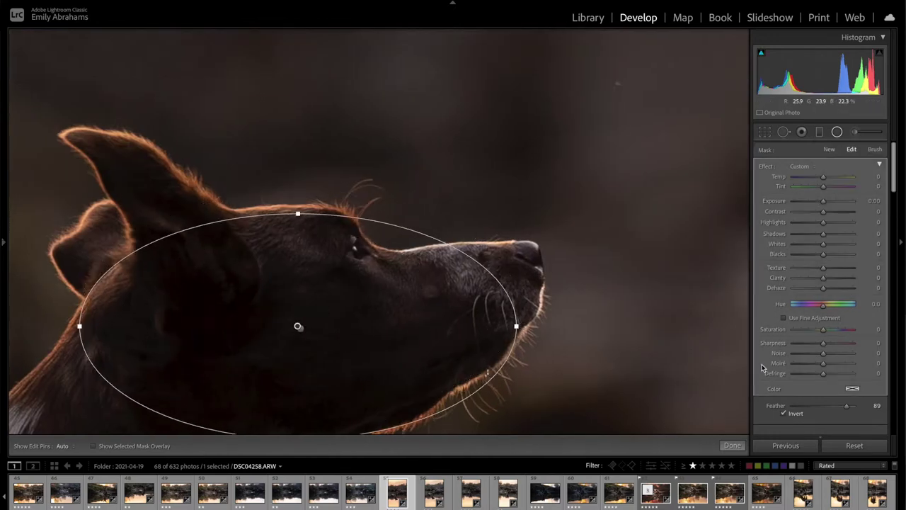
pyautogui.moveTo(823, 244)
pyautogui.mouseDown()
pyautogui.moveTo(871, 246)
pyautogui.moveTo(829, 239)
pyautogui.mouseUp()
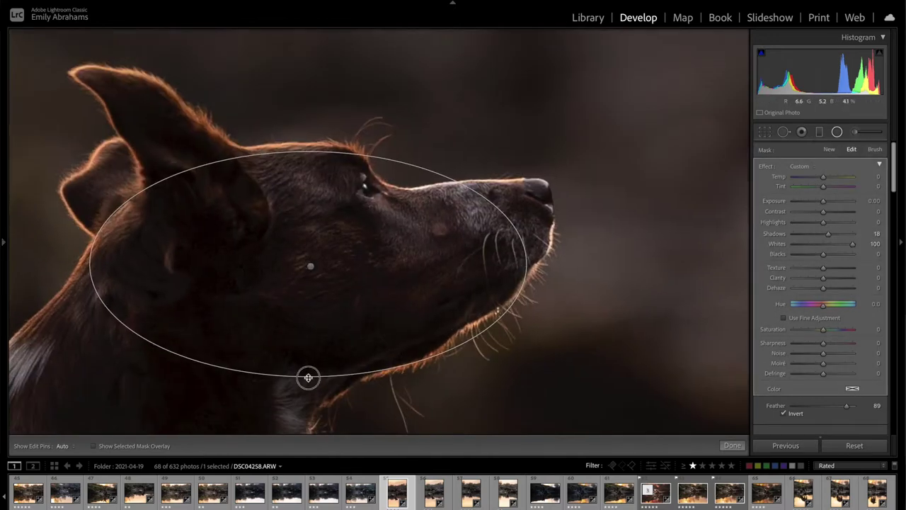
pyautogui.moveTo(307, 376); pyautogui.dragTo(307, 389)
# - Add further radial filters over the dog's eye, nose, neck and head, adjusting the shadows
pyautogui.moveTo(452, 216); pyautogui.dragTo(480, 250)
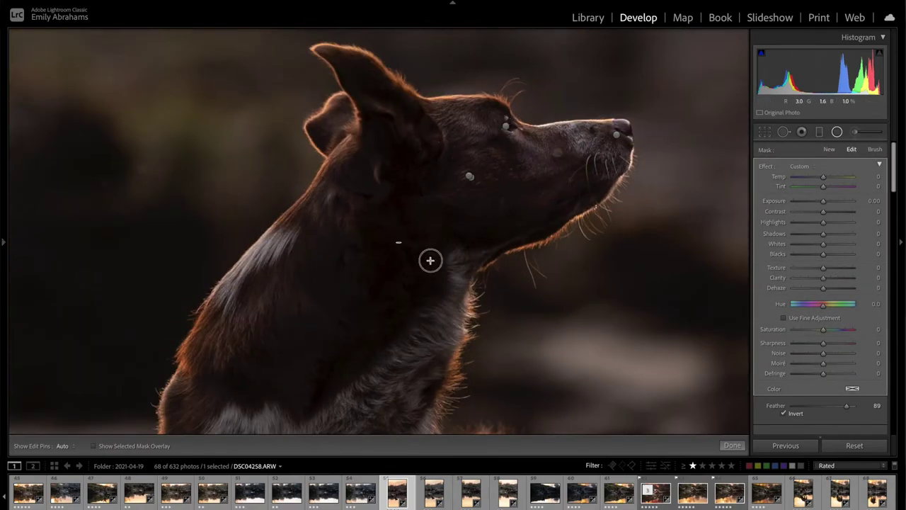
pyautogui.moveTo(836, 234); pyautogui.dragTo(829, 233)
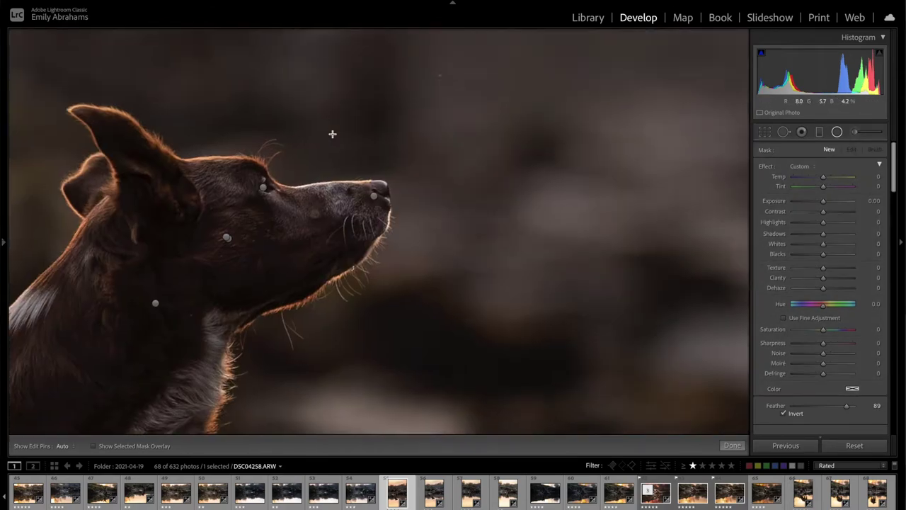
pyautogui.moveTo(40, 172); pyautogui.dragTo(349, 330)
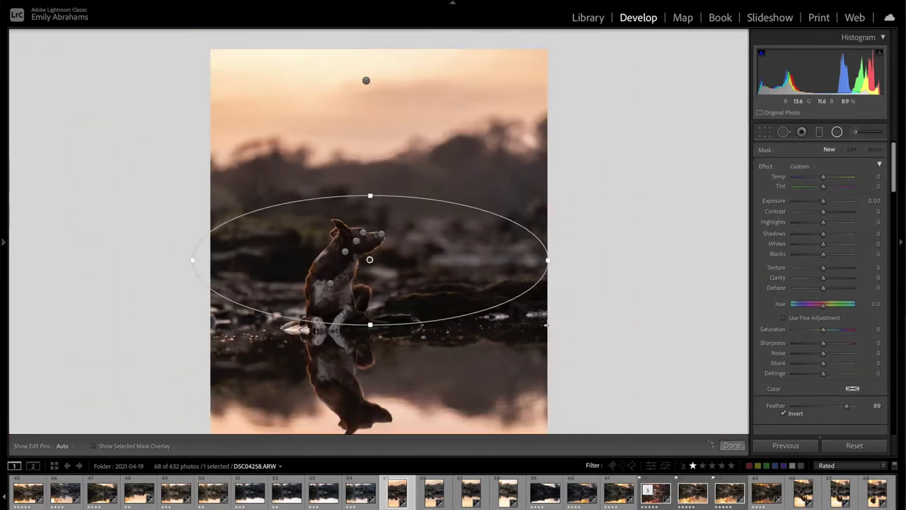
# - Tilt the large radial filter diagonally across the dog and the background, and adjust its exposure
pyautogui.moveTo(545, 259); pyautogui.dragTo(531, 159)
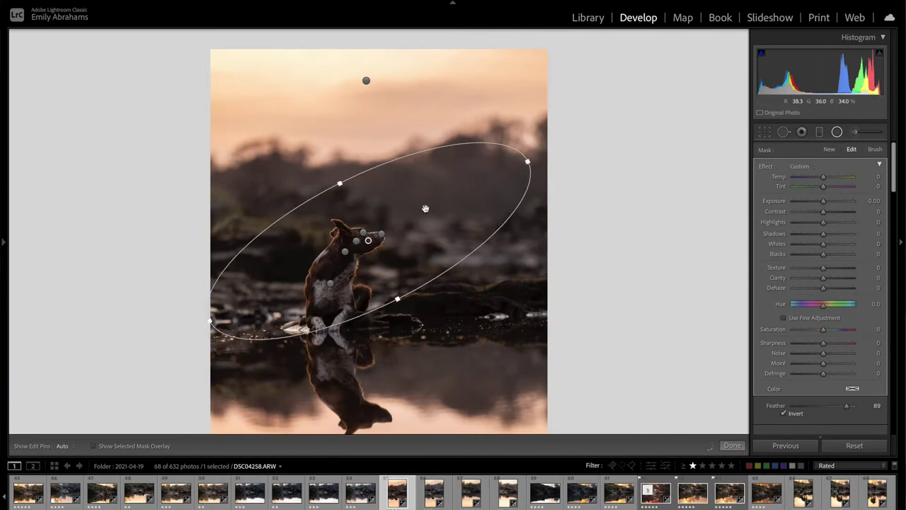
pyautogui.moveTo(396, 257); pyautogui.dragTo(402, 253)
pyautogui.moveTo(822, 201); pyautogui.dragTo(824, 201)
pyautogui.moveTo(404, 296); pyautogui.dragTo(406, 300)
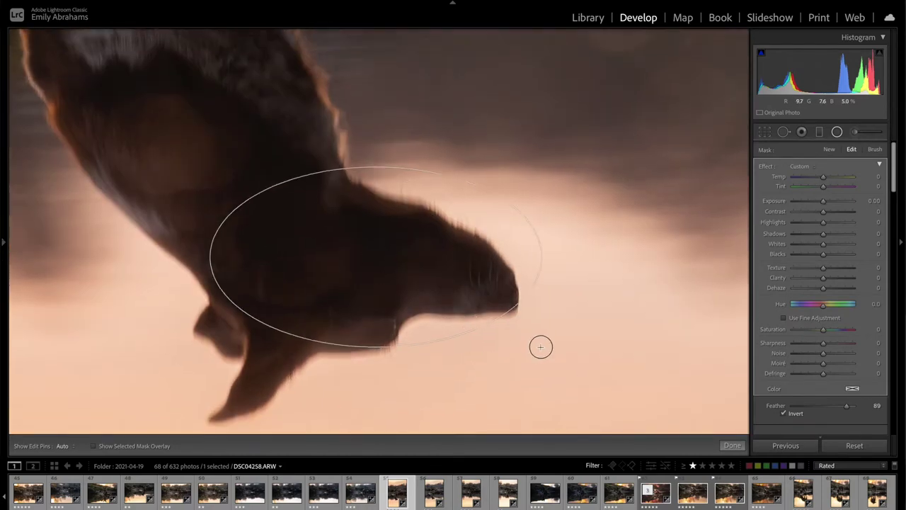
# - Brighten the dog's reflection with radial filters over its head and body, setting whites to 87 on the body
pyautogui.moveTo(822, 243)
pyautogui.mouseDown()
pyautogui.moveTo(840, 245)
pyautogui.moveTo(825, 234)
pyautogui.mouseUp()
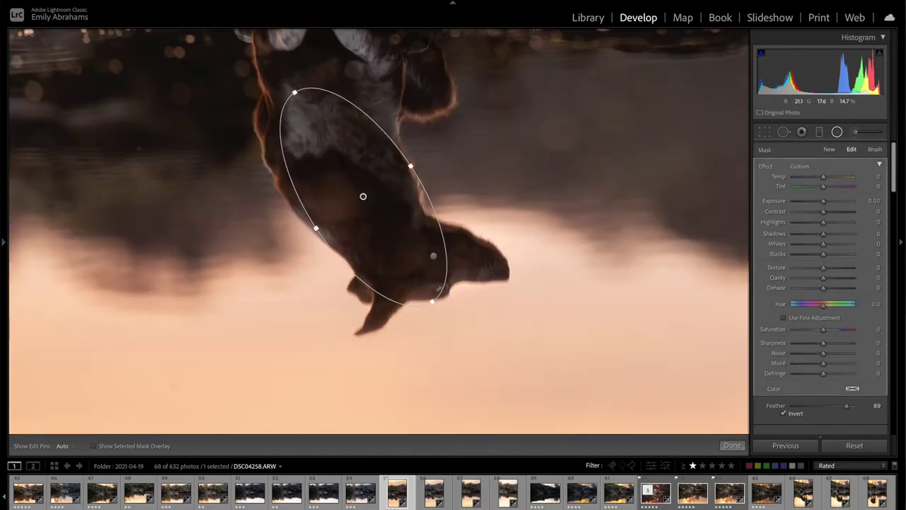
pyautogui.moveTo(822, 243); pyautogui.dragTo(850, 246)
pyautogui.moveTo(559, 115); pyautogui.dragTo(569, 134)
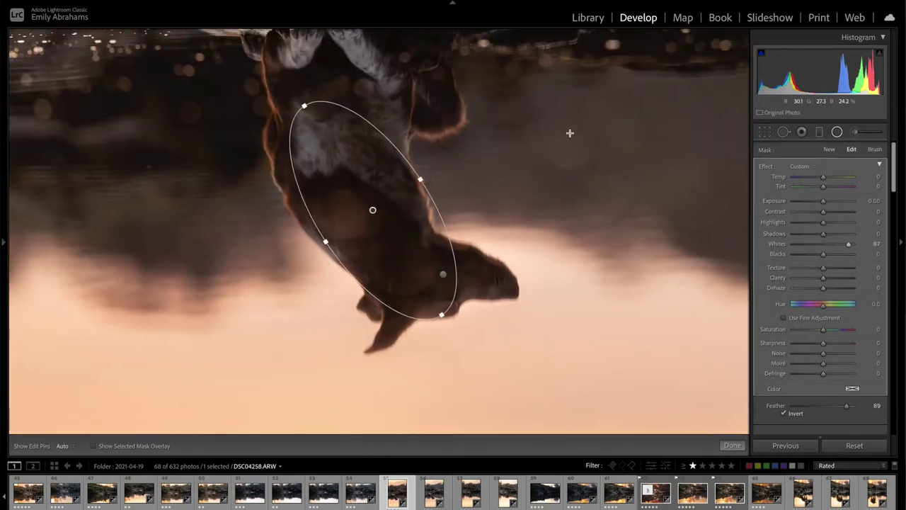
pyautogui.press('Return')
# - Warm the whole photo by setting the white balance temperature to 15,360
pyautogui.hotkey('ctrl', '-')
pyautogui.hotkey('ctrl', '-')
pyautogui.hotkey('ctrl', '-')
pyautogui.hotkey('ctrl', '=')
pyautogui.hotkey('ctrl', '=')
pyautogui.moveTo(336, 269); pyautogui.dragTo(377, 285)
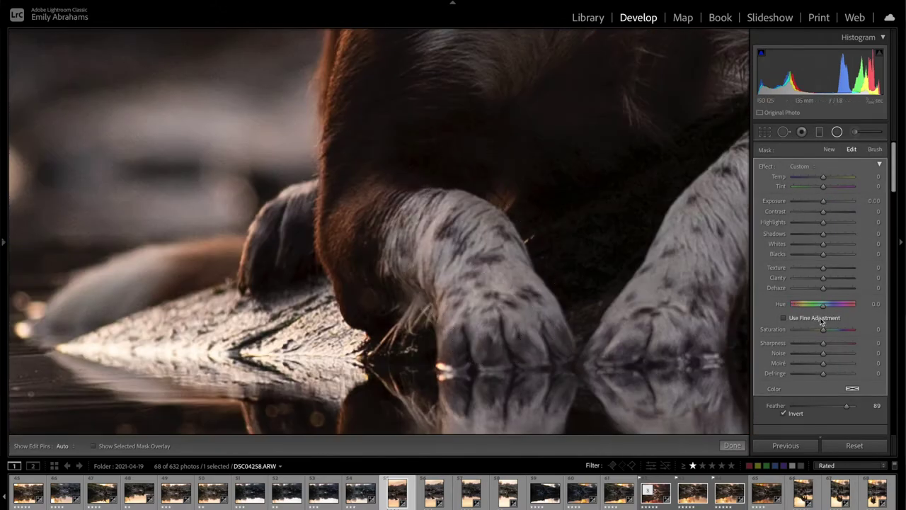
pyautogui.scroll(-5, 813, 332)
pyautogui.moveTo(833, 346); pyautogui.dragTo(840, 345)
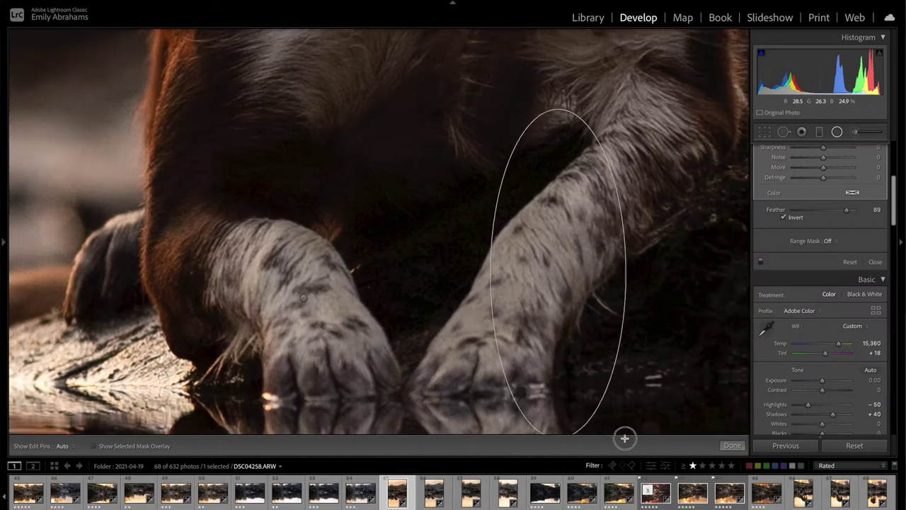
# - Add radial filters that lower the saturation under the dog's chin and set highlights to −100 on its hind leg
pyautogui.scroll(5, 806, 331)
pyautogui.scroll(-1, 807, 332)
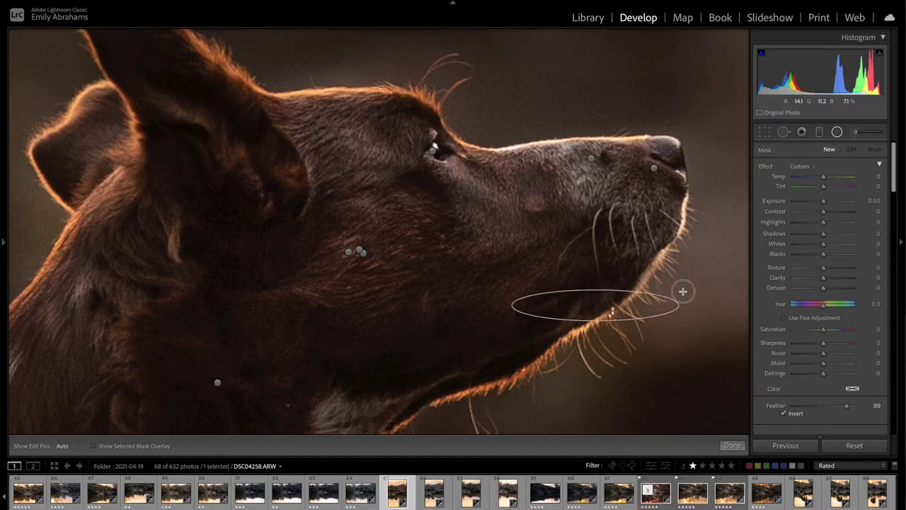
pyautogui.moveTo(684, 289); pyautogui.dragTo(625, 273)
pyautogui.moveTo(822, 329); pyautogui.dragTo(814, 329)
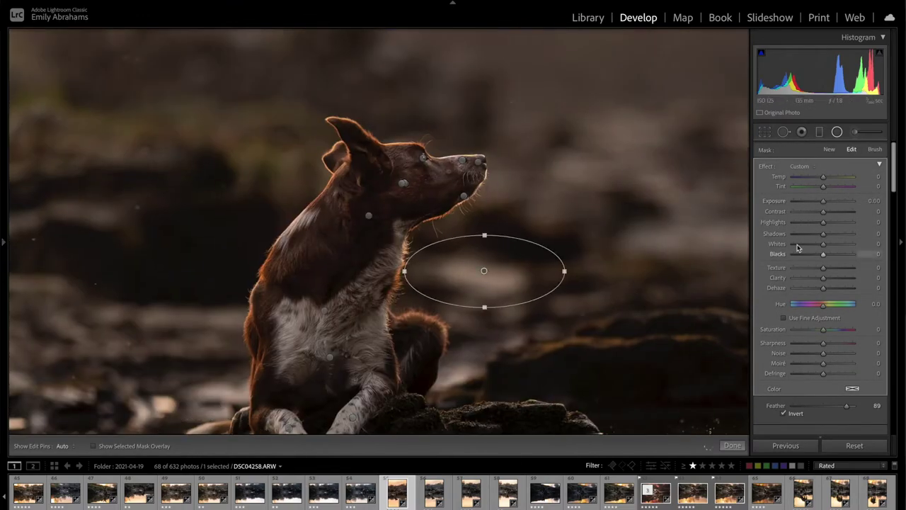
pyautogui.moveTo(465, 369)
pyautogui.mouseDown()
pyautogui.moveTo(473, 409)
pyautogui.moveTo(511, 412)
pyautogui.mouseUp()
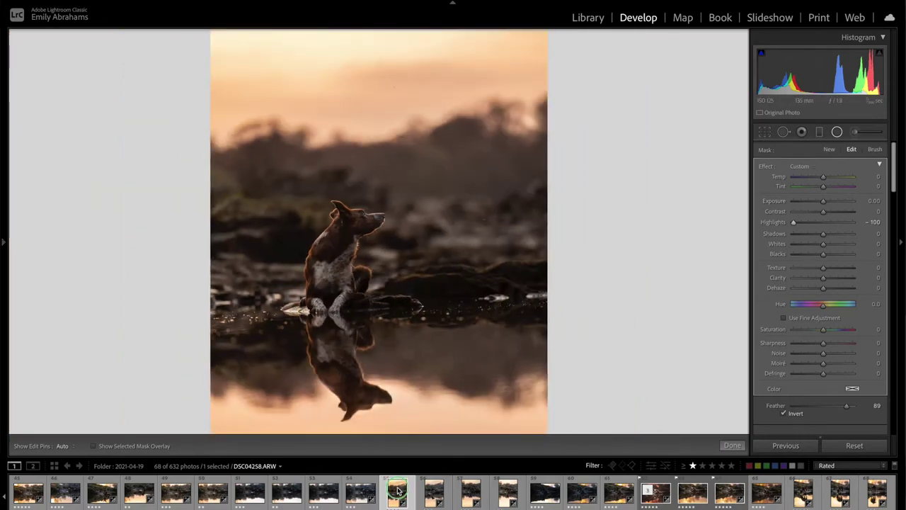
pyautogui.rightClick(398, 489)
pyautogui.moveTo(417, 275)
pyautogui.click(569, 315)
pyautogui.click(519, 244)
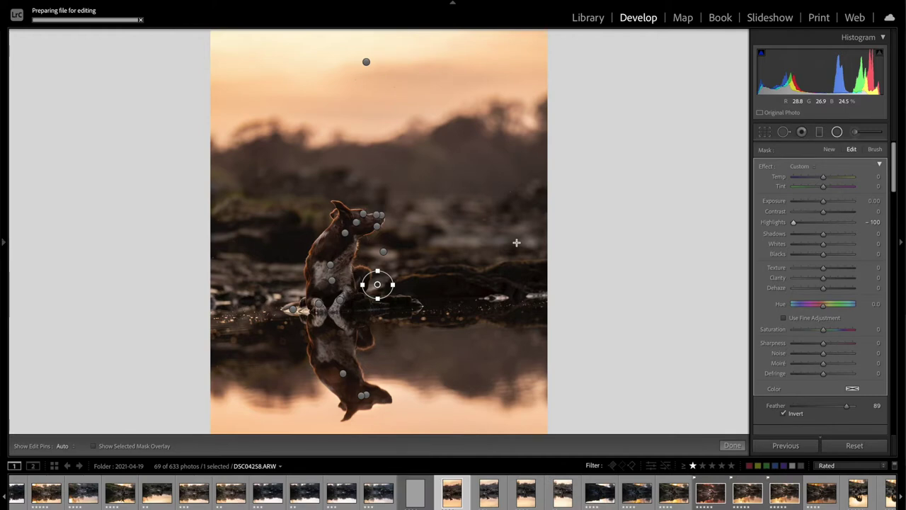
pyautogui.moveTo(736, 507)
pyautogui.rightClick(757, 495)
pyautogui.click(769, 465)
# - Open the photo in Photoshop as a smart object and duplicate its layer as a new smart object
pyautogui.rightClick(449, 490)
pyautogui.moveTo(472, 276)
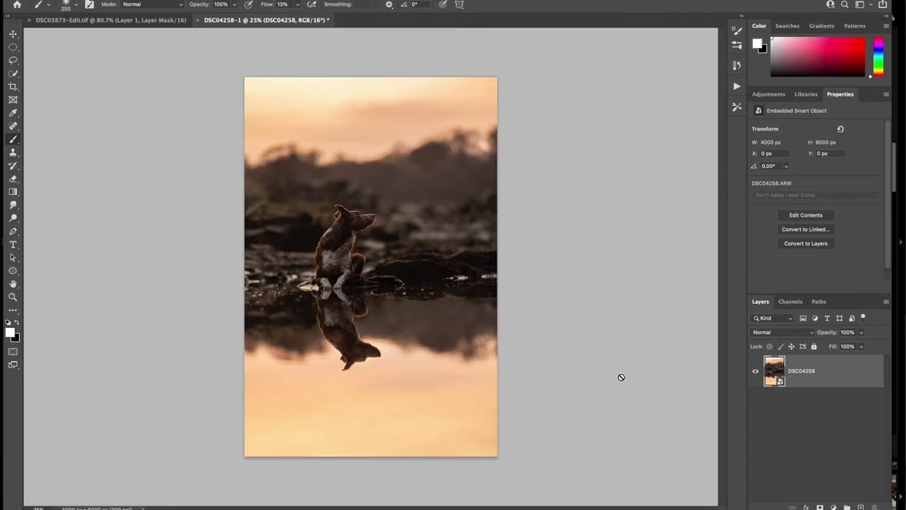
pyautogui.rightClick(835, 373)
pyautogui.click(793, 131)
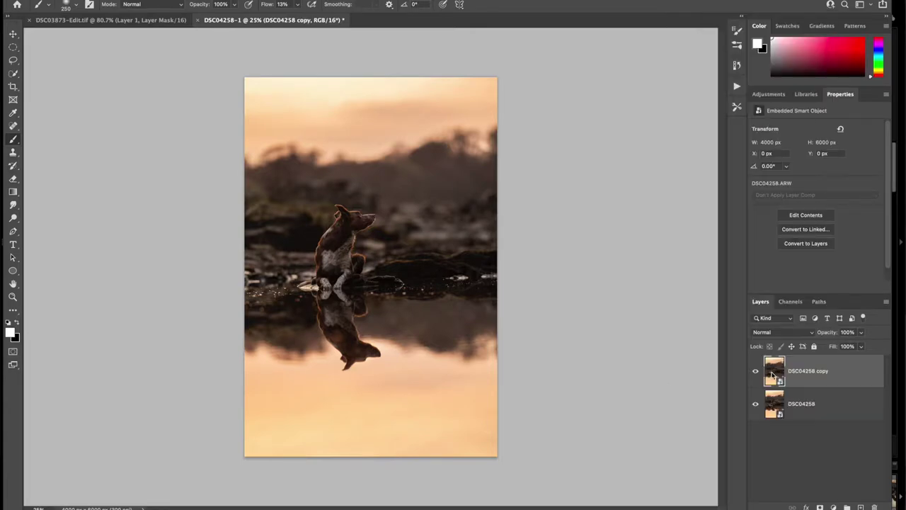
# - Open the copied smart object in Camera Raw, set exposure to +0.60 and expand the Detail settings
pyautogui.doubleClick(773, 371)
pyautogui.moveTo(787, 220); pyautogui.dragTo(794, 223)
pyautogui.scroll(10, 356, 205)
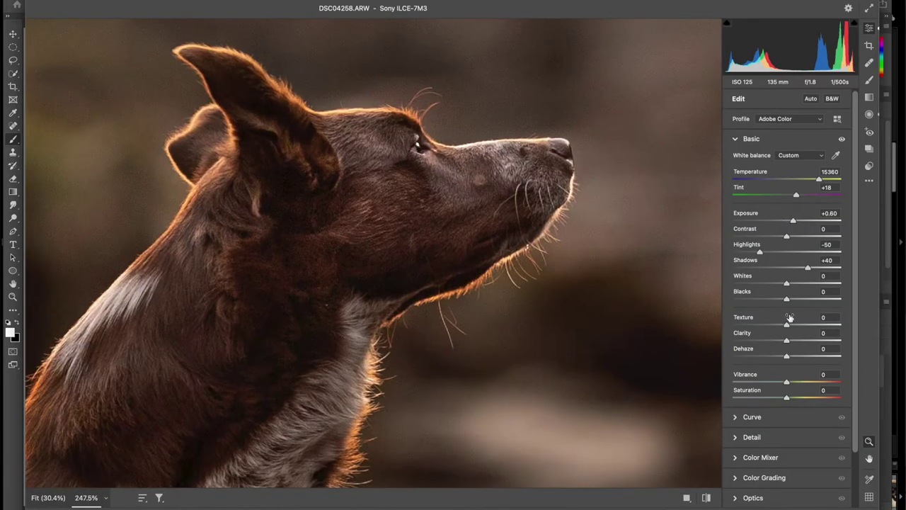
pyautogui.scroll(-3, 765, 469)
pyautogui.click(752, 375)
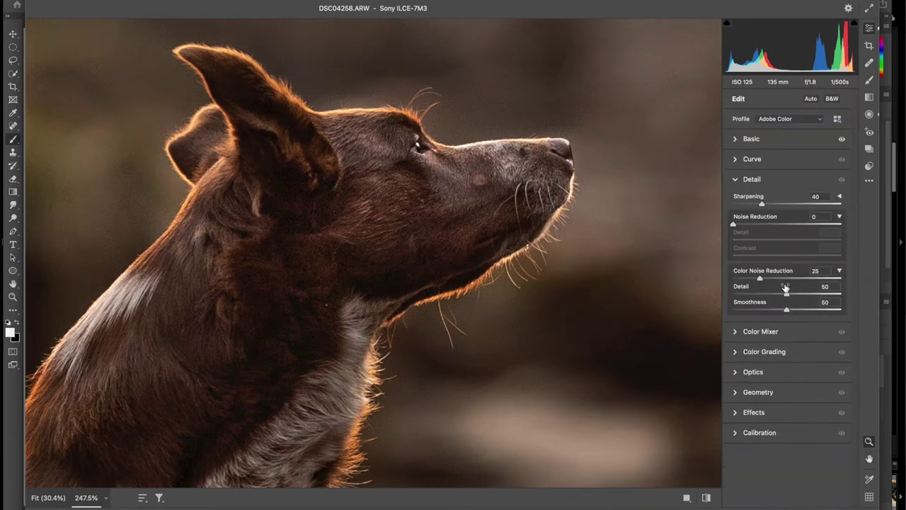
# - Add radial filters over the dog's head and body in Camera Raw and apply the edits to the copied layer
pyautogui.click(869, 114)
pyautogui.moveTo(374, 254)
pyautogui.mouseDown()
pyautogui.moveTo(497, 308)
pyautogui.moveTo(482, 317)
pyautogui.mouseUp()
pyautogui.moveTo(462, 297); pyautogui.dragTo(453, 269)
pyautogui.moveTo(210, 359); pyautogui.dragTo(294, 454)
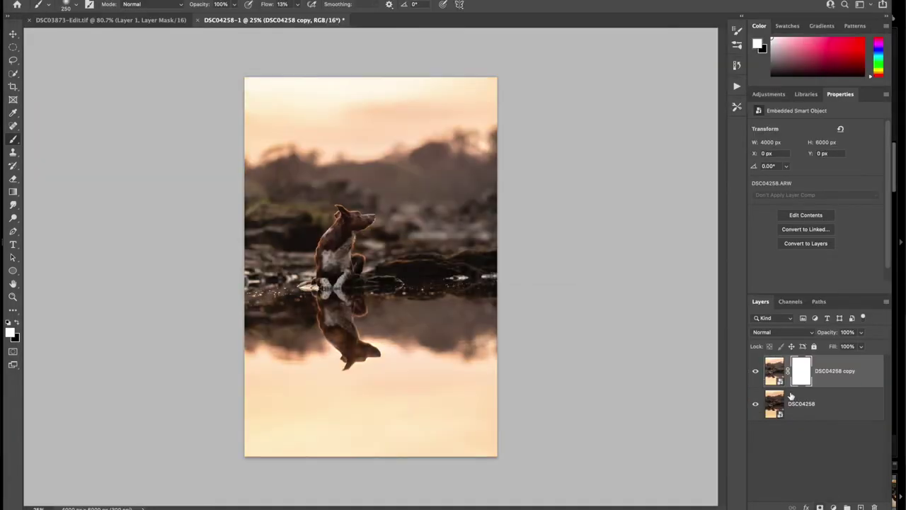
# - Invert the copied layer's mask to black and paint white over the dog's face to reveal the brighter version
pyautogui.click(800, 375)
pyautogui.hotkey('ctrl', 'i')
pyautogui.scroll(5, 339, 237)
pyautogui.press(']')
pyautogui.press(']')
pyautogui.press('[')
pyautogui.press('[')
pyautogui.press('[')
pyautogui.press('[')
pyautogui.click(327, 186)
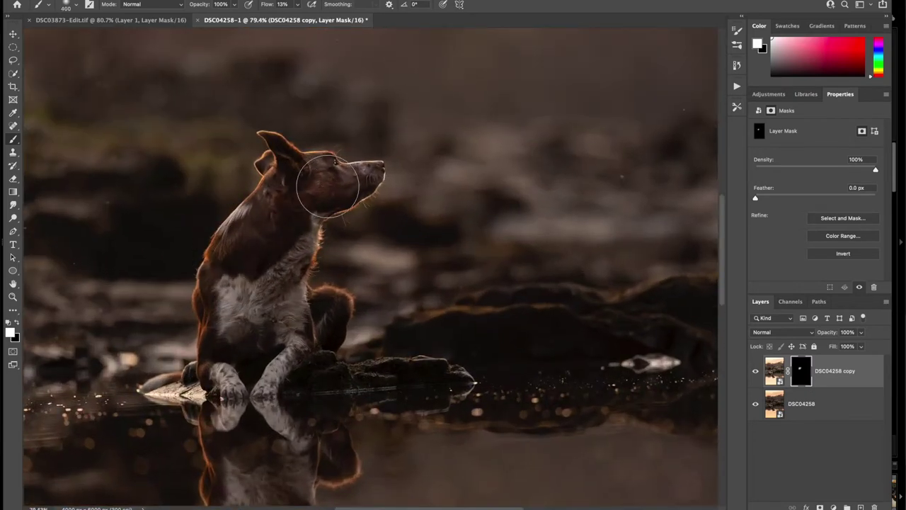
# - Paint white on the copied layer's mask over the dog's neck and body and along the rocks at the waterline
pyautogui.moveTo(276, 215); pyautogui.dragTo(278, 188)
pyautogui.scroll(-3, 259, 213)
pyautogui.moveTo(226, 325); pyautogui.dragTo(283, 308)
pyautogui.scroll(-4, 479, 264)
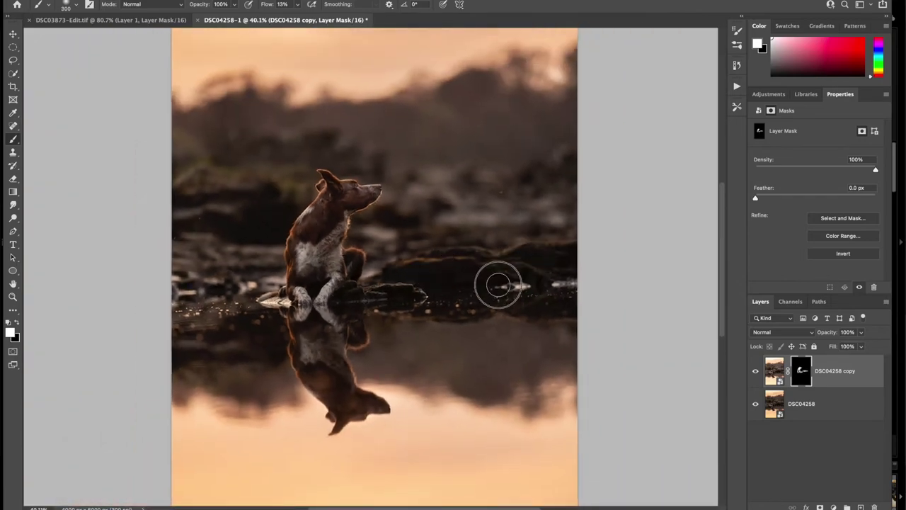
pyautogui.moveTo(301, 302); pyautogui.dragTo(257, 326)
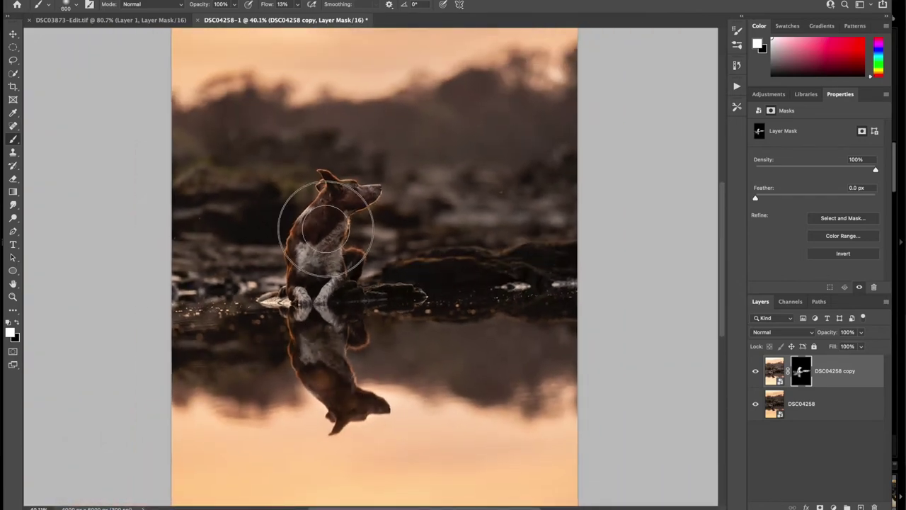
# - Add a darkening Curves adjustment layer with a point at input 56, output 43, and invert its mask to black
pyautogui.scroll(-2, 598, 252)
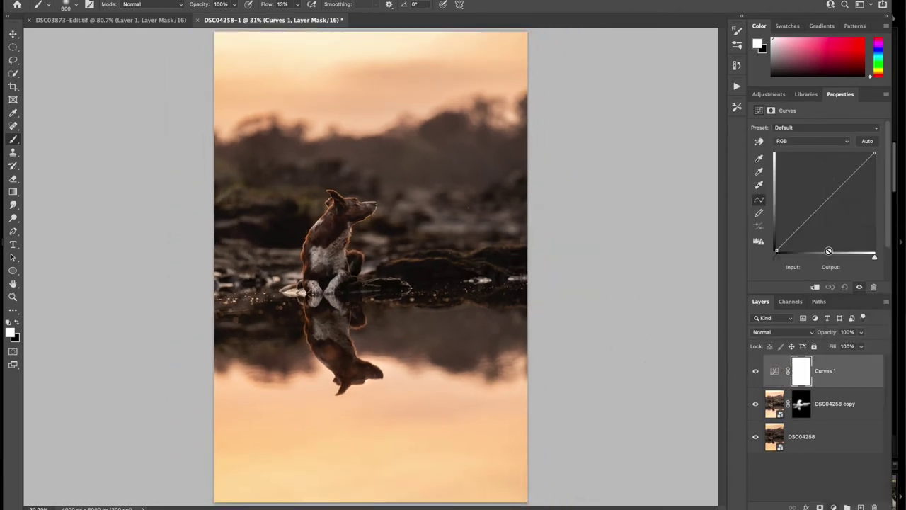
pyautogui.moveTo(800, 227); pyautogui.dragTo(776, 244)
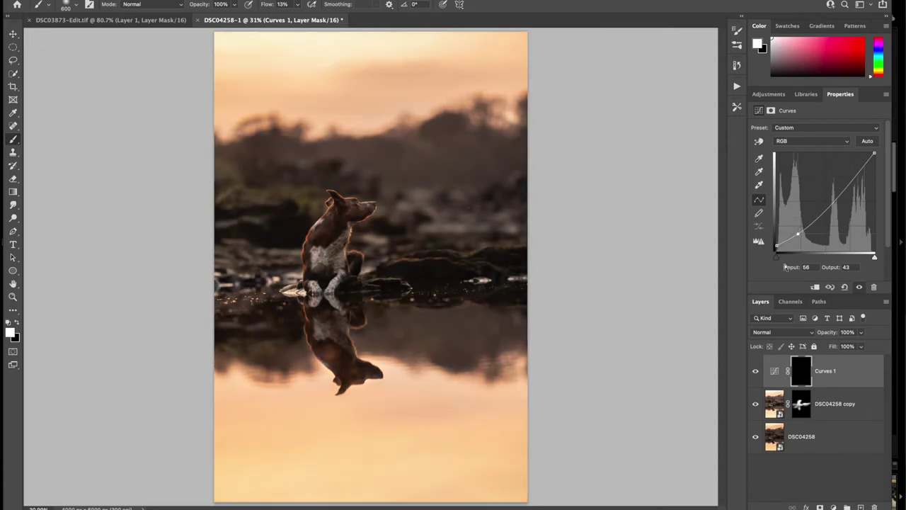
# - Paint white on the Curves mask over the background, sky and water around the dog, using a large soft brush
pyautogui.moveTo(421, 206)
pyautogui.mouseDown()
pyautogui.moveTo(471, 204)
pyautogui.moveTo(414, 229)
pyautogui.mouseUp()
pyautogui.moveTo(283, 245); pyautogui.dragTo(226, 229)
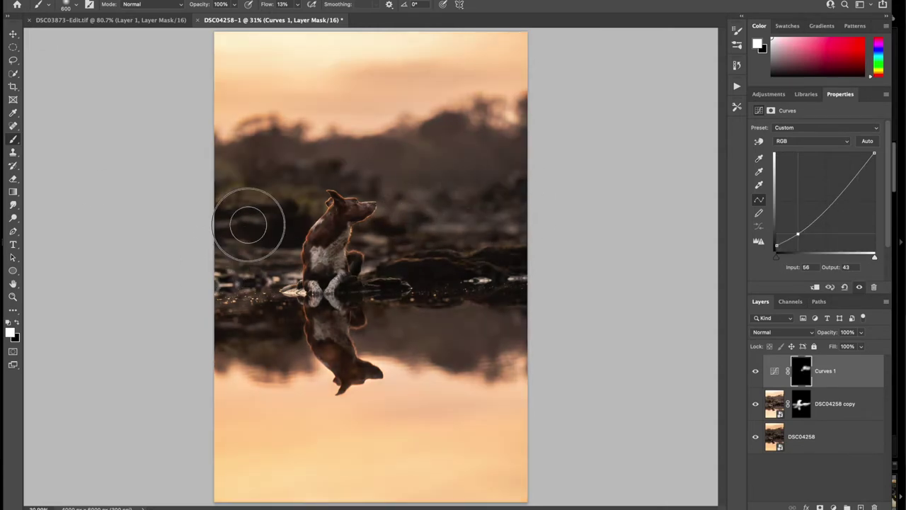
pyautogui.moveTo(246, 193)
pyautogui.mouseDown()
pyautogui.moveTo(372, 146)
pyautogui.moveTo(486, 146)
pyautogui.mouseUp()
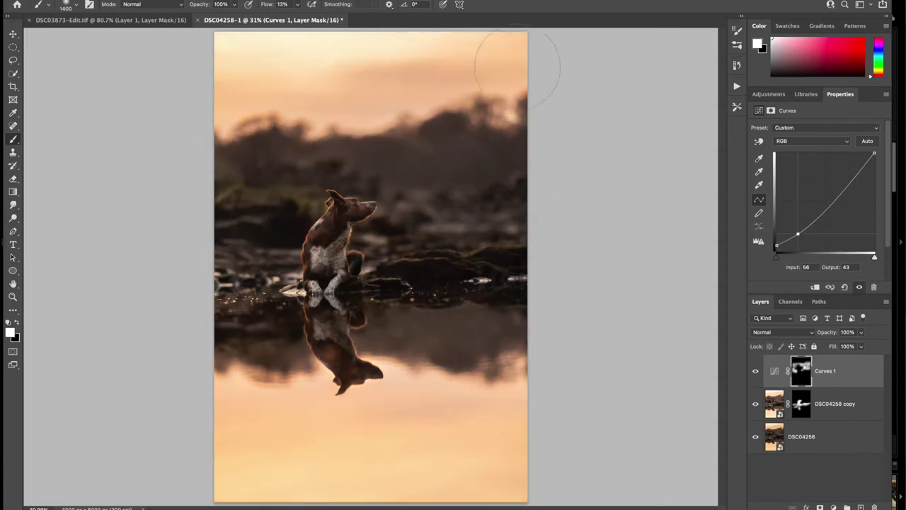
pyautogui.moveTo(432, 71); pyautogui.dragTo(354, 92)
pyautogui.press('[')
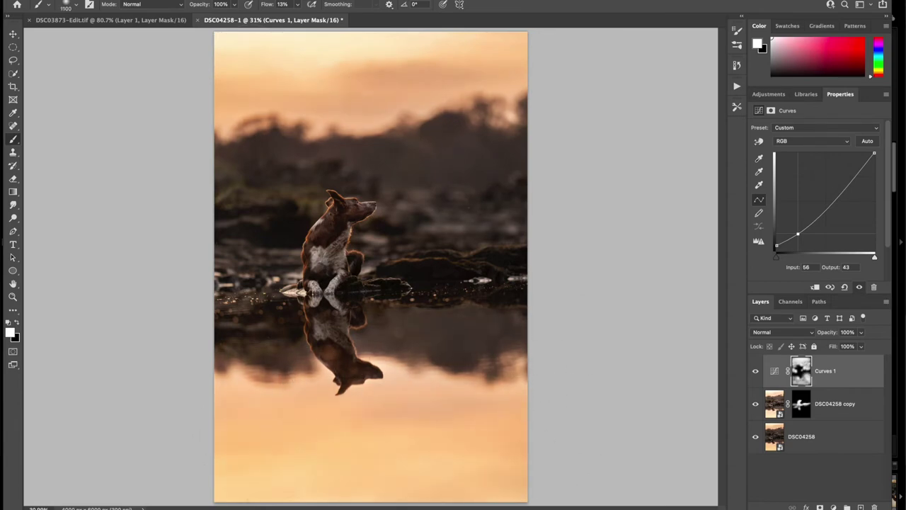
pyautogui.press('[')
pyautogui.scroll(10, 364, 358)
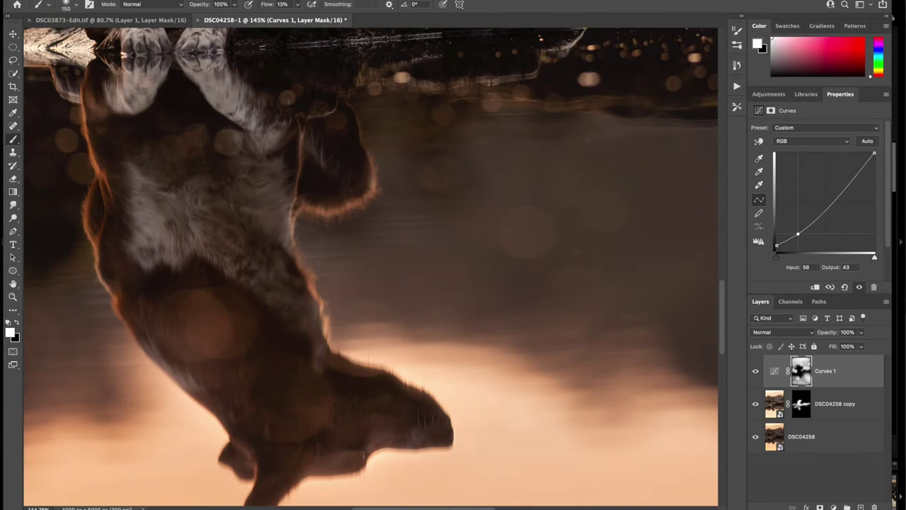
# - Start a 5:7 crop of the photo, tightening the frame and rotating it slightly to level the waterline
pyautogui.scroll(-6, 431, 251)
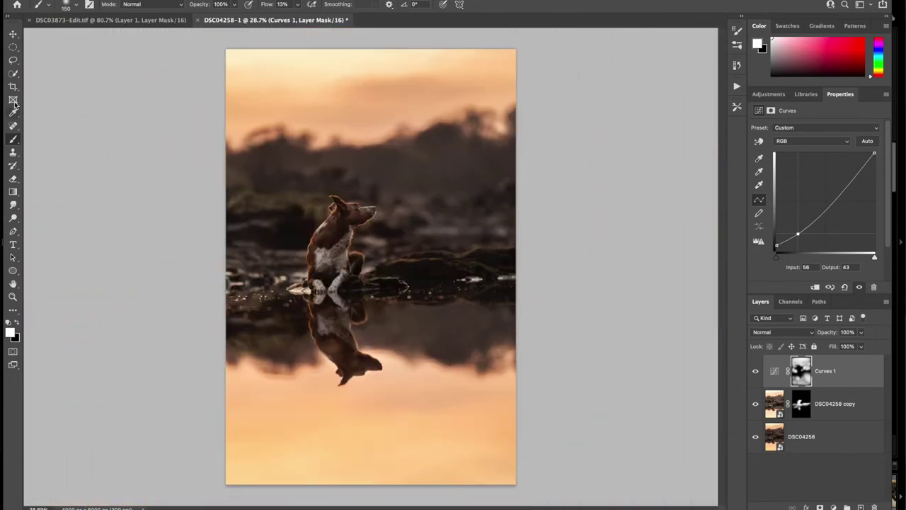
pyautogui.click(13, 87)
pyautogui.moveTo(540, 474); pyautogui.dragTo(521, 488)
pyautogui.scroll(4, 520, 489)
pyautogui.moveTo(672, 352); pyautogui.dragTo(671, 352)
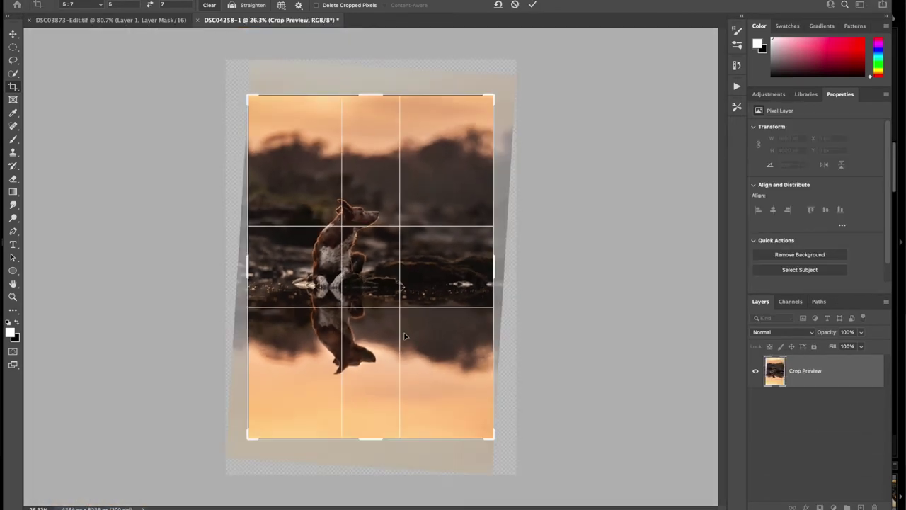
# - Reposition and tighten the 5:7 crop around the dog and its reflection using the grid overlay, and apply it
pyautogui.moveTo(395, 315); pyautogui.dragTo(400, 347)
pyautogui.moveTo(493, 95); pyautogui.dragTo(488, 102)
pyautogui.moveTo(404, 224); pyautogui.dragTo(347, 311)
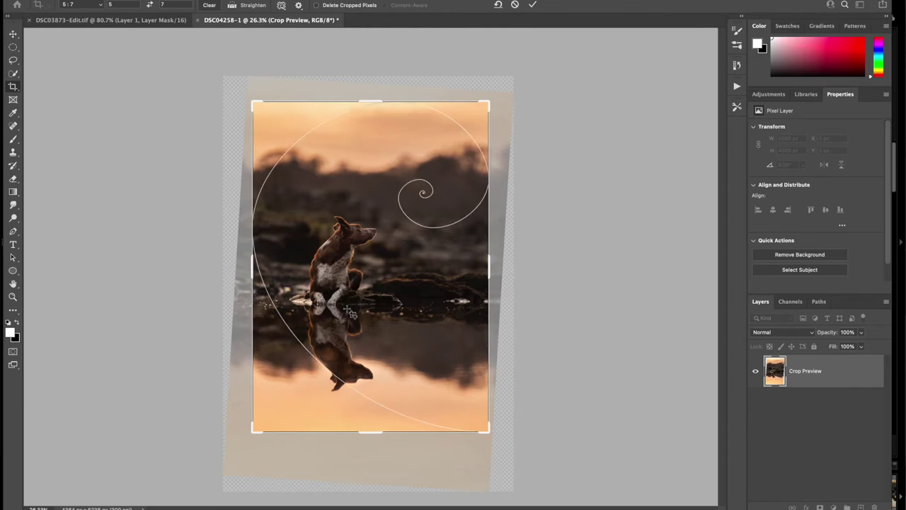
pyautogui.press('o')
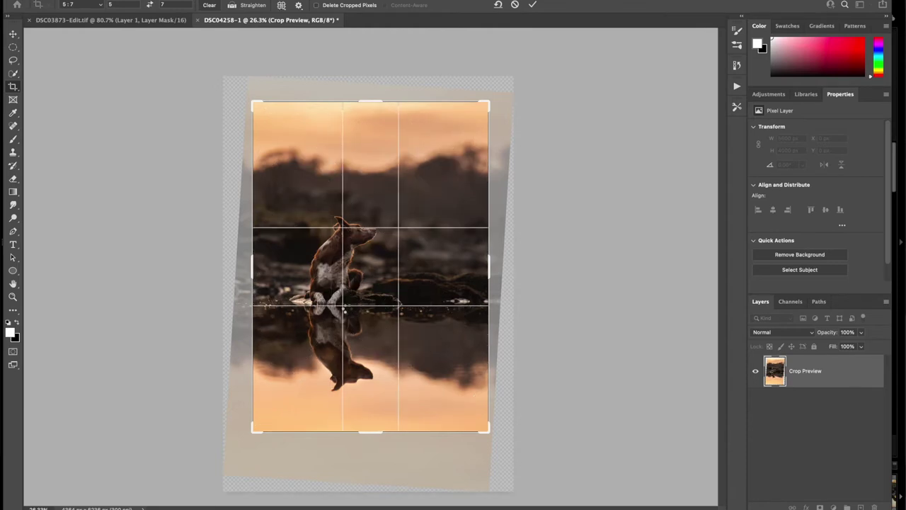
pyautogui.press('Return')
pyautogui.hotkey('ctrl', '0')
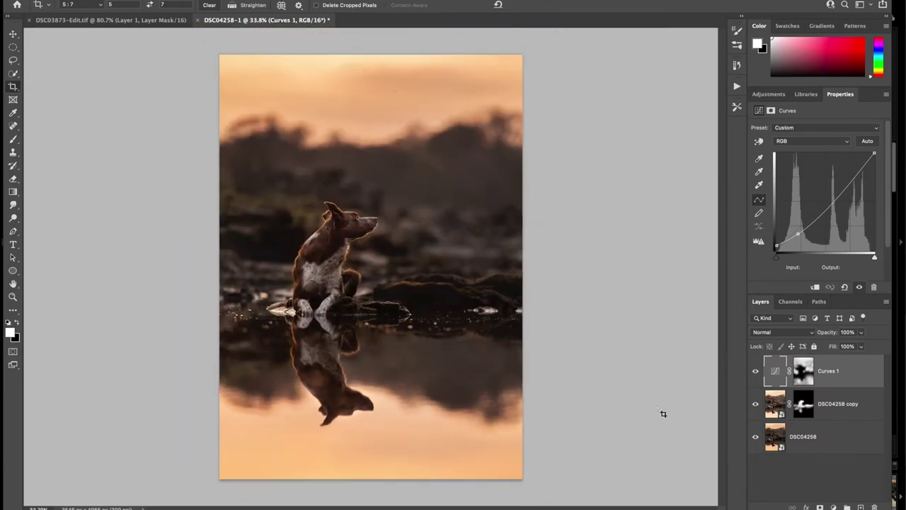
# - Add a Curves adjustment layer above the first Curves layer with the Linear Contrast (RGB) preset
pyautogui.scroll(10, 661, 412)
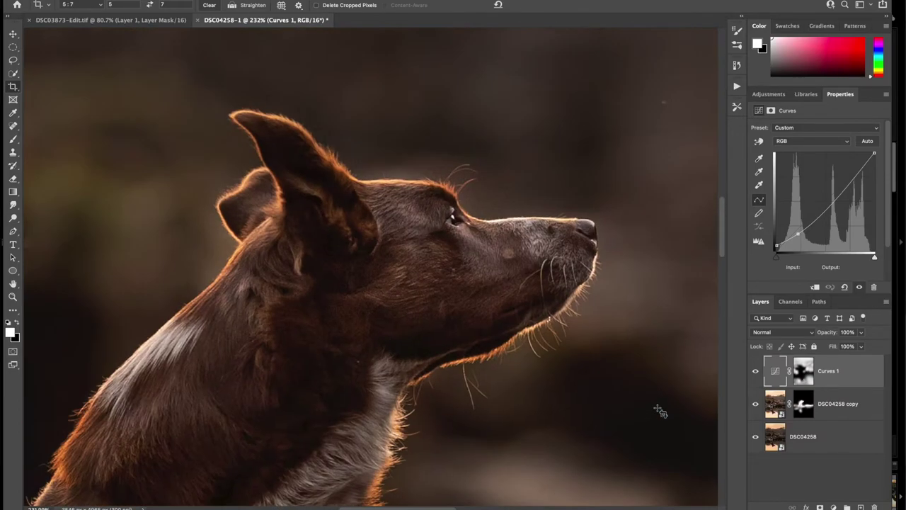
pyautogui.scroll(-10, 663, 413)
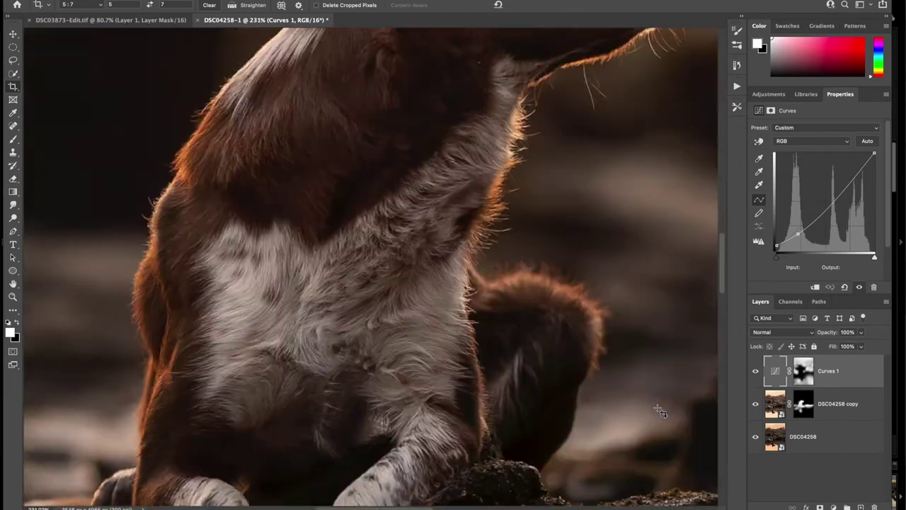
pyautogui.click(833, 507)
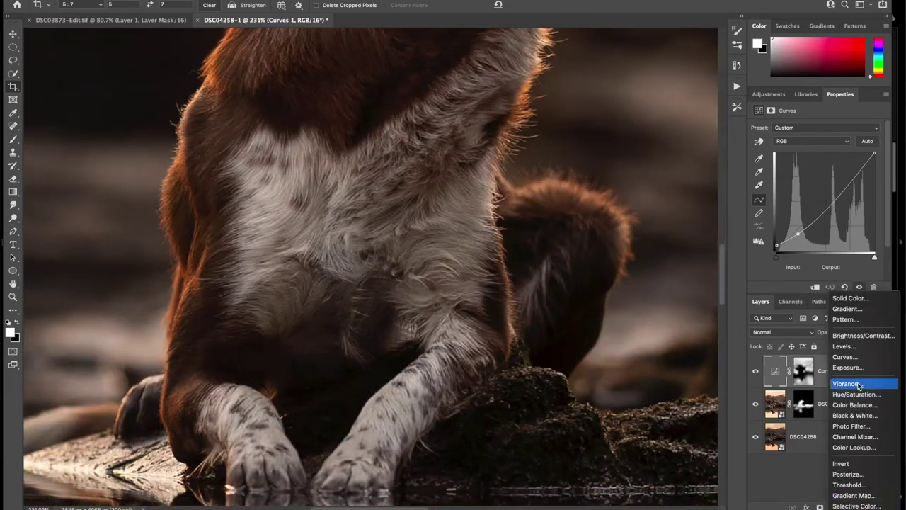
pyautogui.click(845, 357)
pyautogui.click(824, 128)
pyautogui.click(800, 185)
pyautogui.scroll(-10, 596, 285)
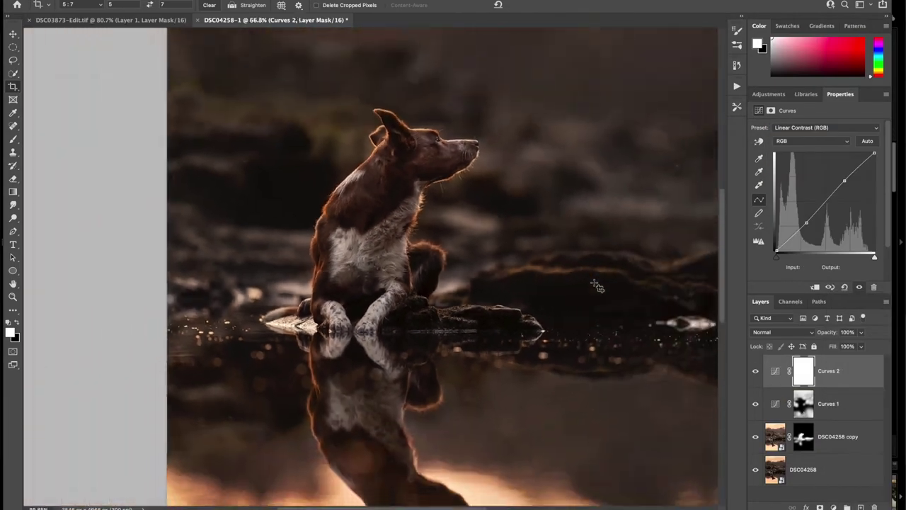
# - Add a Hue/Saturation adjustment layer on top with Saturation -31 and a black mask
pyautogui.scroll(-4, 596, 285)
pyautogui.press('b')
pyautogui.click(833, 508)
pyautogui.click(835, 382)
pyautogui.moveTo(815, 184); pyautogui.dragTo(788, 186)
pyautogui.scroll(12, 492, 196)
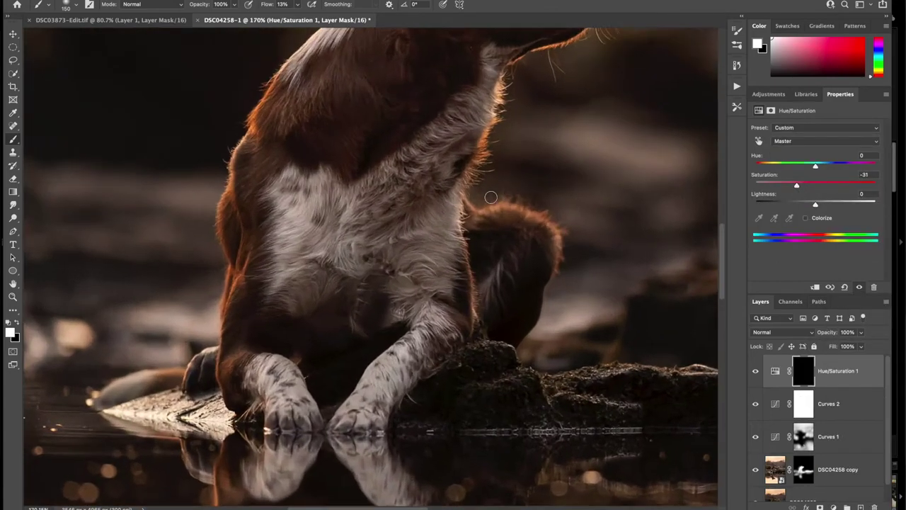
# - Paint white on the Hue/Saturation mask over the dog's white chest and front legs with a 90 px brush
pyautogui.press('[')
pyautogui.press('[')
pyautogui.press('[')
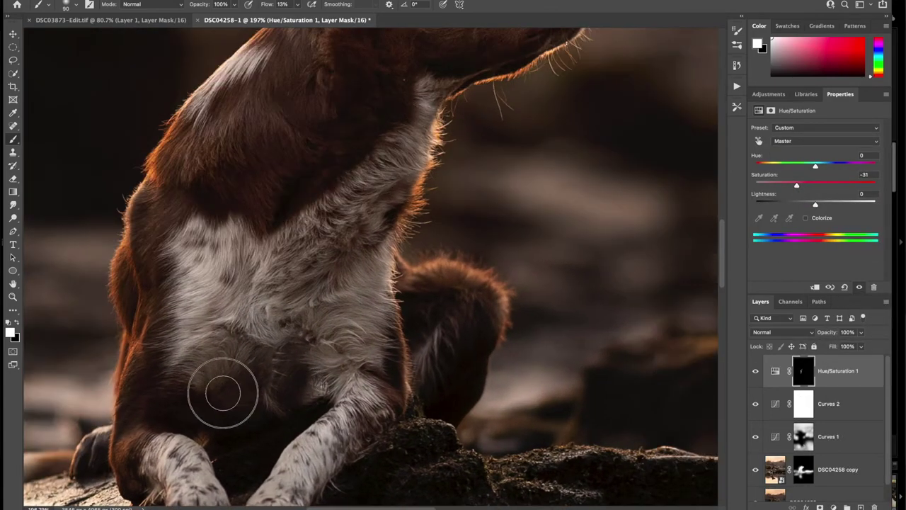
pyautogui.scroll(-4, 122, 351)
pyautogui.hscroll(-4, 121, 351)
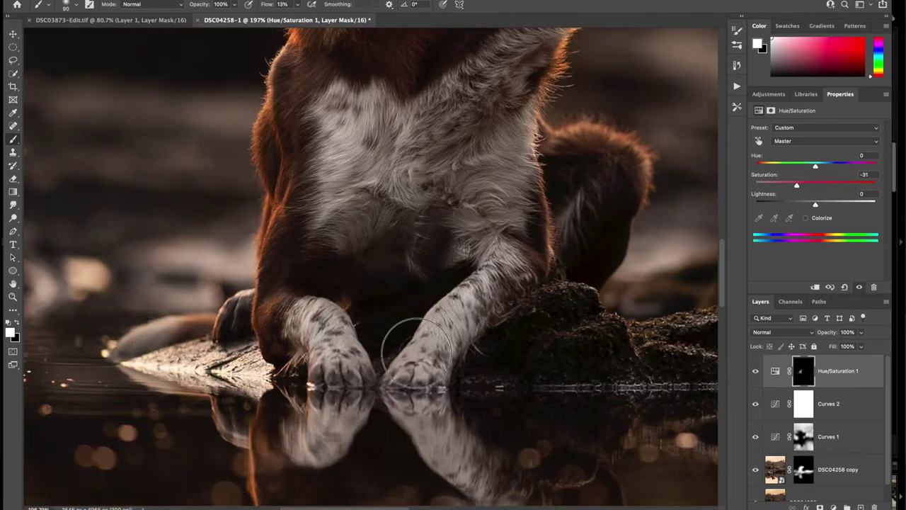
# - Add a darkening Curves layer directly above the copied photo layer with a point at input 199, output 184, and invert its mask to black
pyautogui.click(807, 469)
pyautogui.scroll(-12, 319, 241)
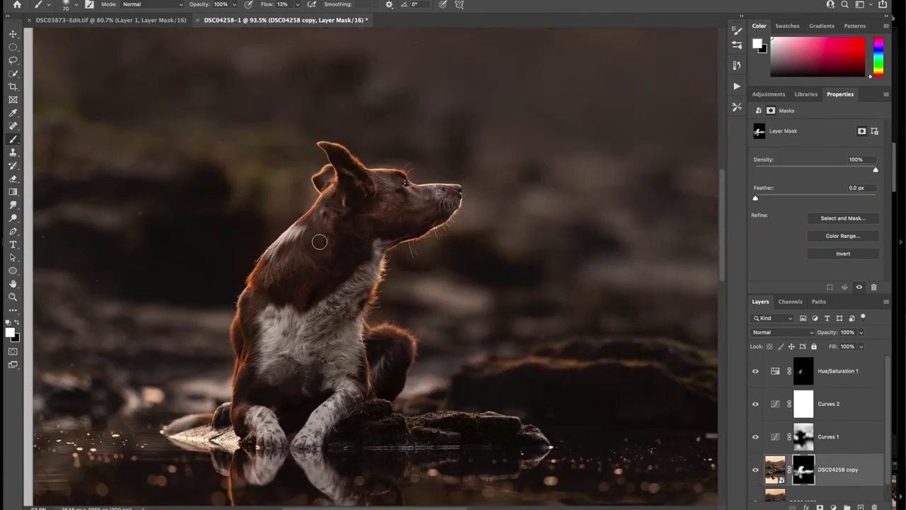
pyautogui.scroll(8, 354, 439)
pyautogui.scroll(3, 283, 212)
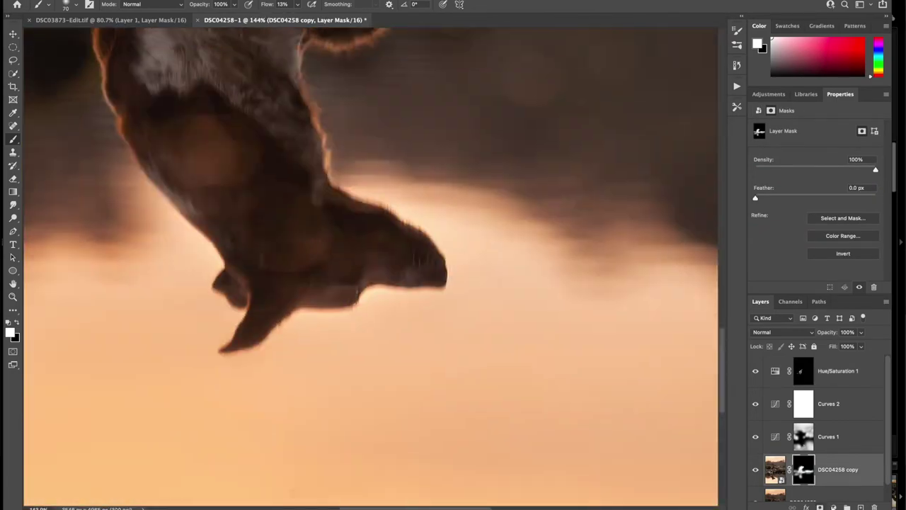
pyautogui.click(833, 507)
pyautogui.click(846, 354)
pyautogui.click(803, 225)
pyautogui.moveTo(853, 175); pyautogui.dragTo(853, 180)
pyautogui.hotkey('ctrl', 'i')
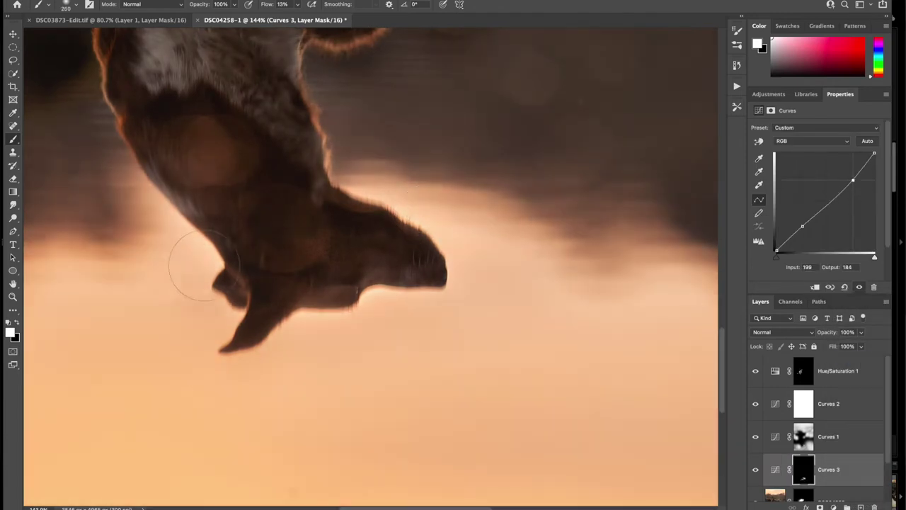
# - Paint white on the new Curves mask over the bright water around the reflected head and over the sky, using a large soft brush
pyautogui.scroll(-8, 466, 279)
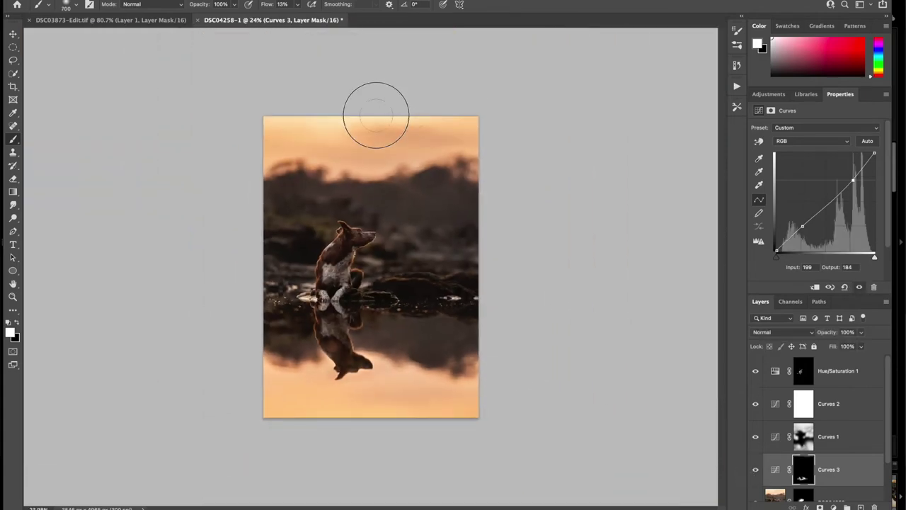
pyautogui.press(']')
pyautogui.press(']')
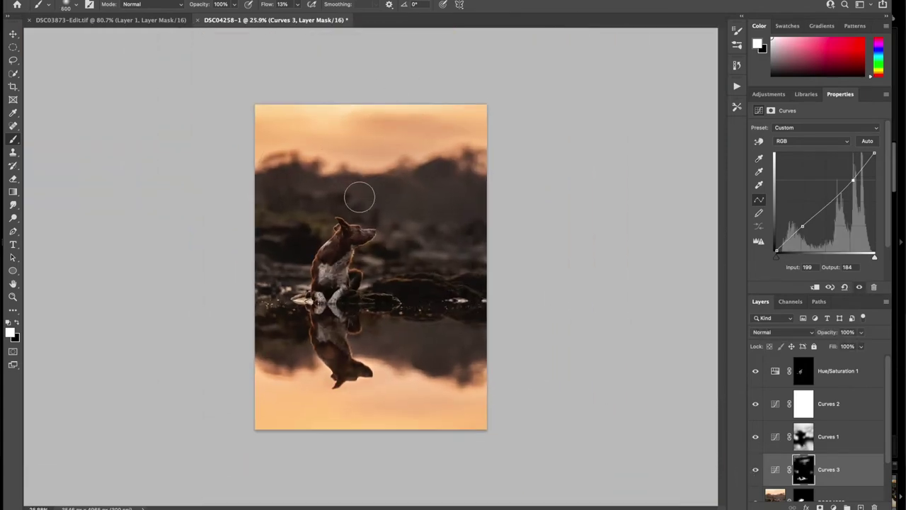
pyautogui.scroll(2, 360, 196)
# - Select the Hue/Saturation layer and crop the photo again at 5:7, tightening and shifting the frame with a slight rotation
pyautogui.click(839, 378)
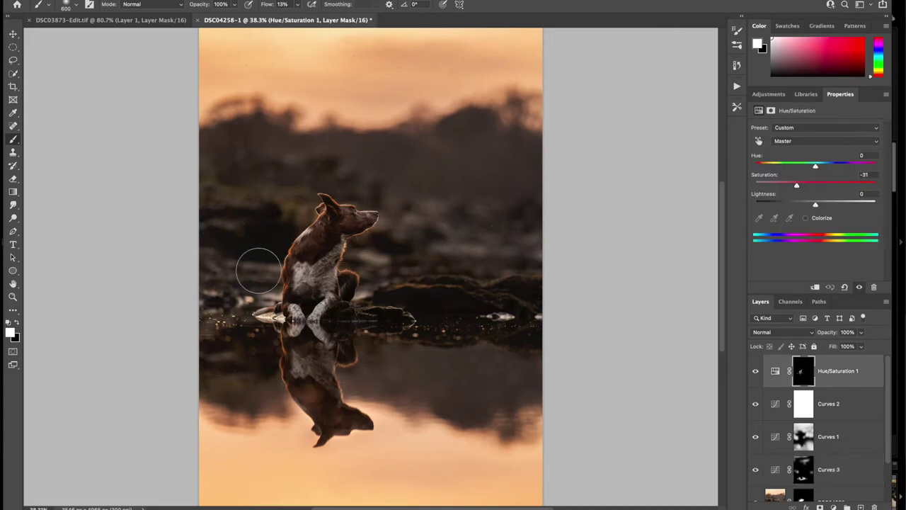
pyautogui.scroll(-1, 467, 347)
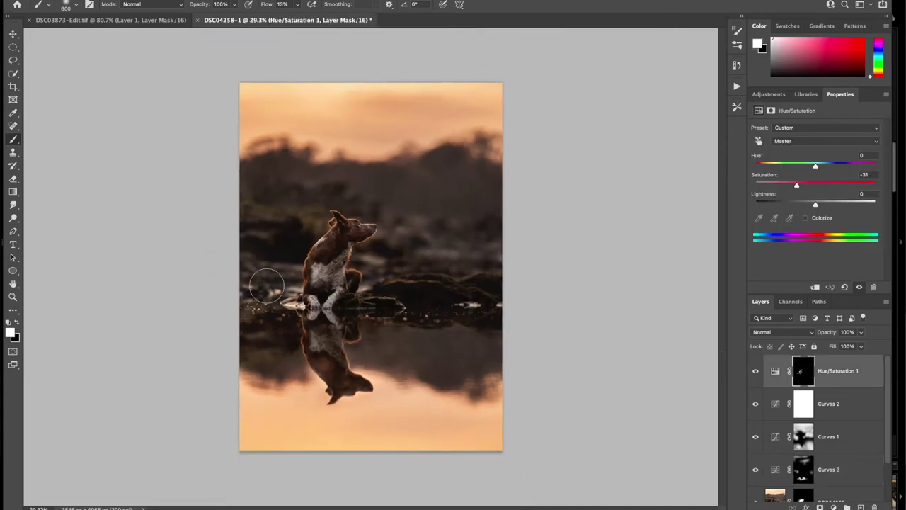
pyautogui.scroll(3, 452, 363)
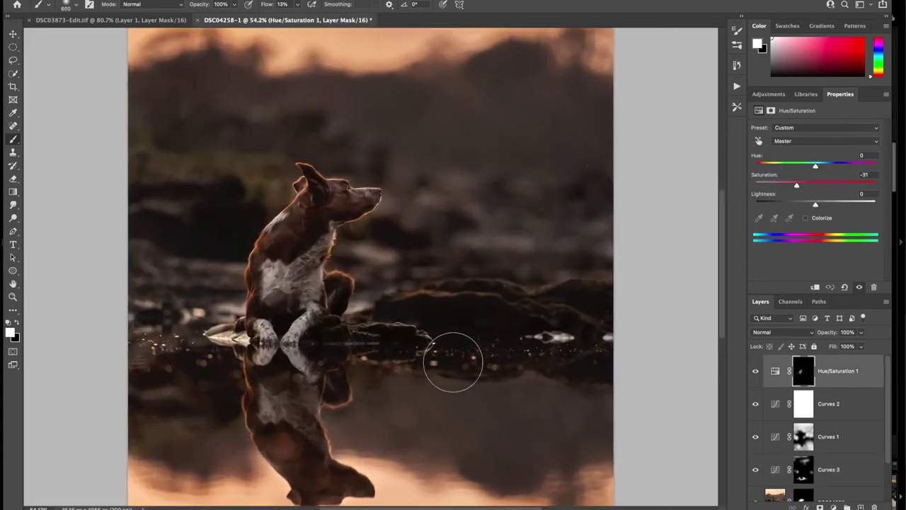
pyautogui.scroll(-2, 453, 361)
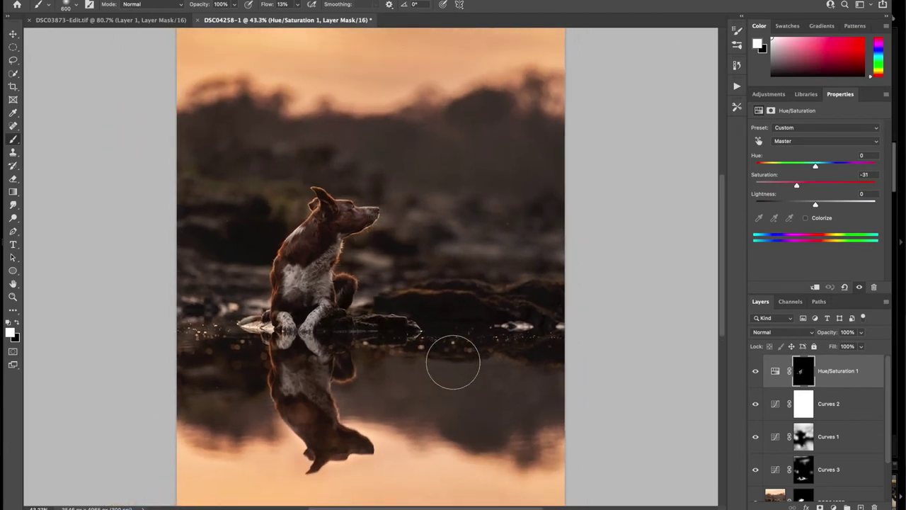
pyautogui.click(13, 86)
pyautogui.moveTo(612, 396); pyautogui.dragTo(605, 413)
pyautogui.moveTo(532, 493); pyautogui.dragTo(521, 478)
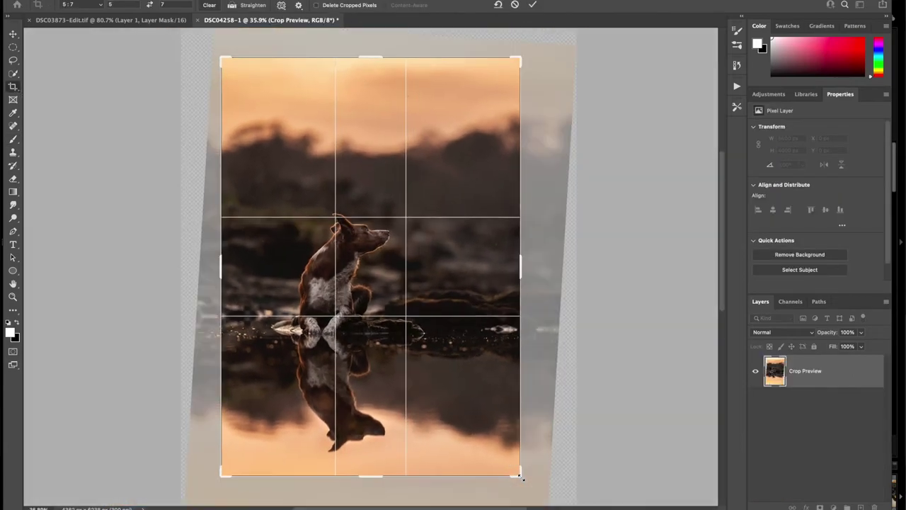
pyautogui.moveTo(449, 393); pyautogui.dragTo(424, 384)
pyautogui.moveTo(520, 60); pyautogui.dragTo(511, 74)
pyautogui.moveTo(435, 203); pyautogui.dragTo(435, 211)
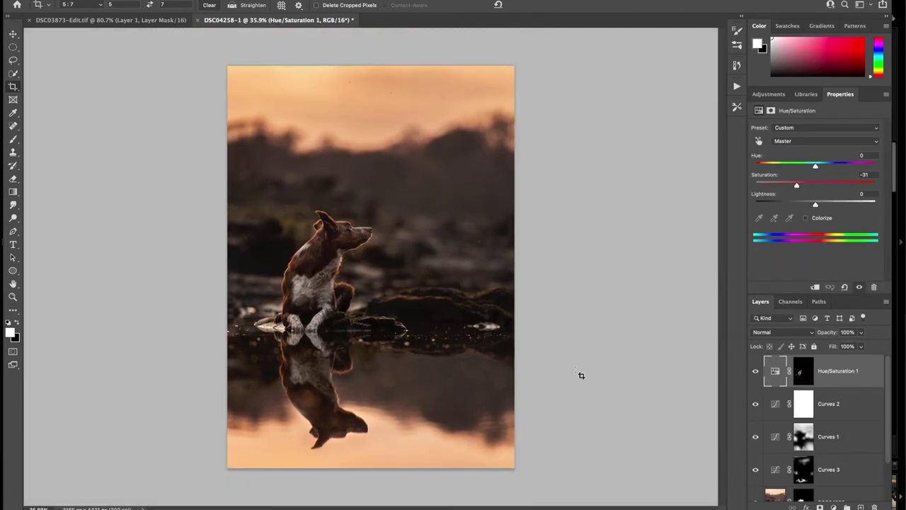
# - Add a Curves layer on top with the midtones pulled down and the black point at output 7, and invert its mask
pyautogui.press('b')
pyautogui.hotkey('ctrl', '1')
pyautogui.click(833, 507)
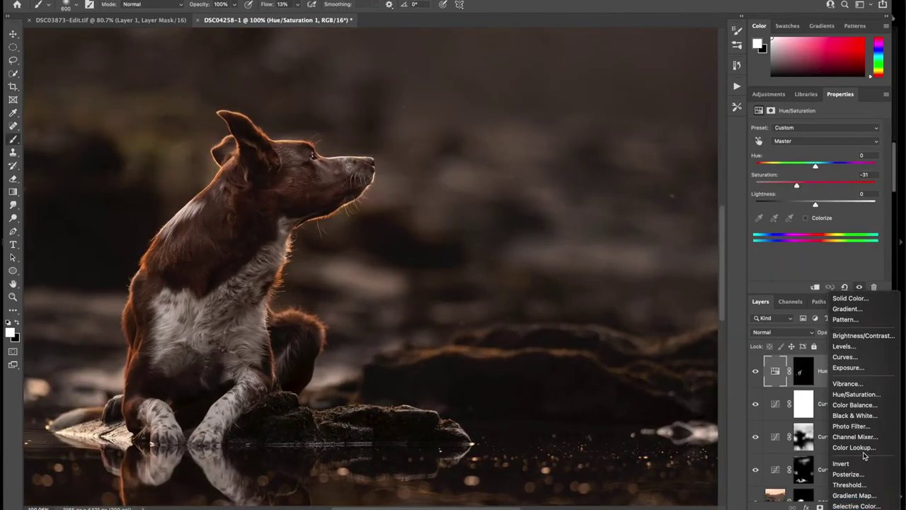
pyautogui.click(845, 357)
pyautogui.moveTo(835, 204); pyautogui.dragTo(818, 226)
pyautogui.moveTo(775, 252); pyautogui.dragTo(770, 249)
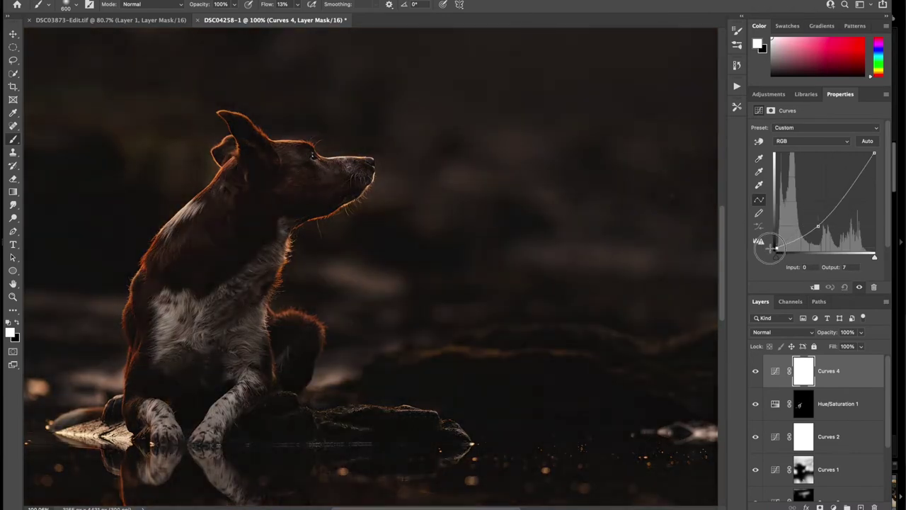
pyautogui.hotkey('ctrl', 'i')
# - Paint white on the top Curves mask over the distracting bright patches in the background beside the dog's body
pyautogui.scroll(3, 347, 273)
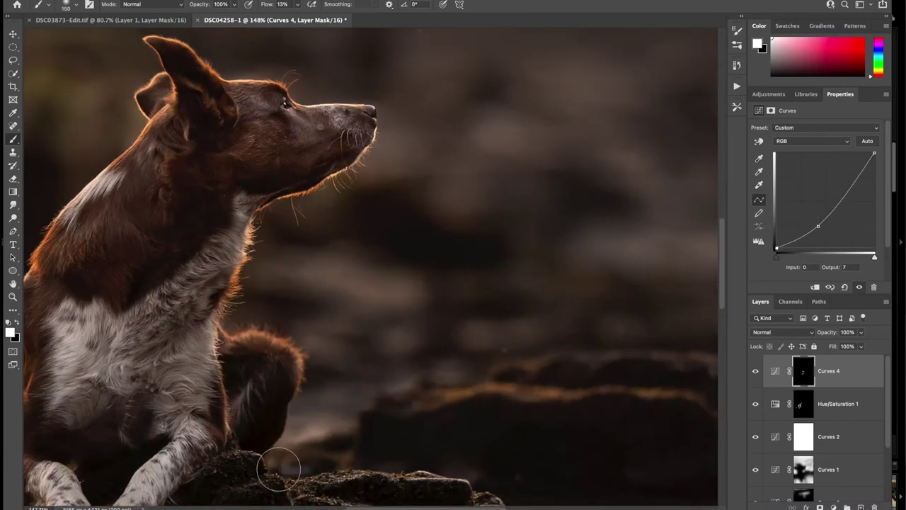
pyautogui.moveTo(278, 469); pyautogui.dragTo(541, 355)
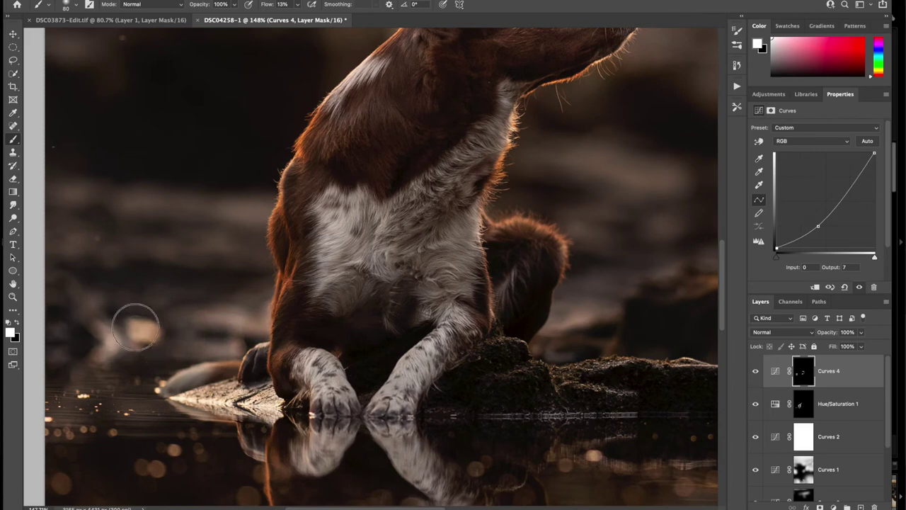
pyautogui.moveTo(136, 326); pyautogui.dragTo(96, 336)
pyautogui.moveTo(619, 363); pyautogui.dragTo(468, 370)
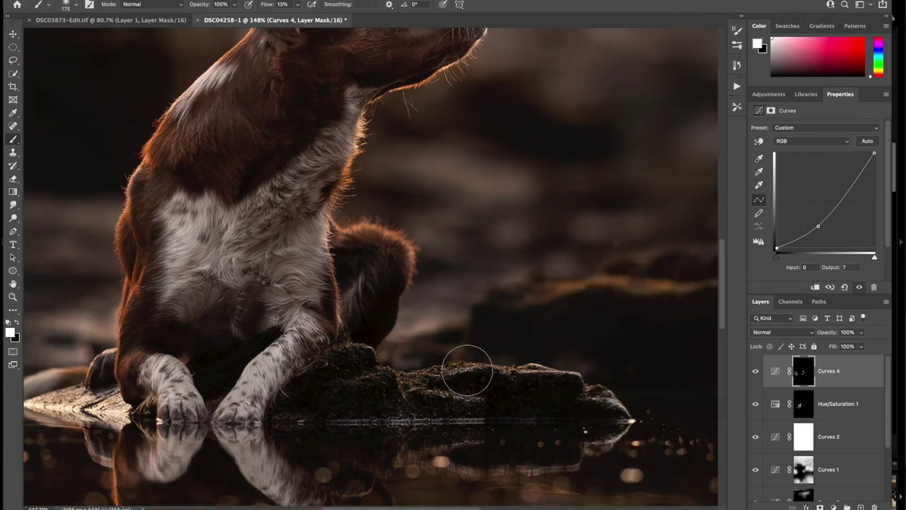
# - Paint white on the top Curves mask over the glowing rock edges behind the dog, enlarging the brush to 400 px
pyautogui.moveTo(697, 186); pyautogui.dragTo(540, 311)
pyautogui.moveTo(630, 336); pyautogui.dragTo(328, 340)
pyautogui.press(']')
pyautogui.press(']')
pyautogui.press(']')
pyautogui.press(']')
pyautogui.press(']')
pyautogui.press(']')
pyautogui.press(']')
pyautogui.moveTo(298, 292); pyautogui.dragTo(327, 298)
pyautogui.hotkey('ctrl', '0')
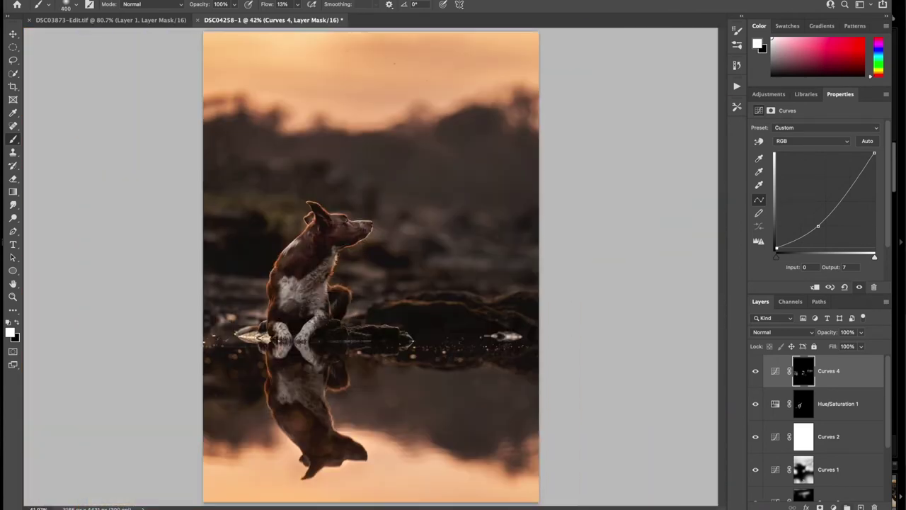
# - Add a Selective Color adjustment layer on top with Cyan at -45% for the Yellows
pyautogui.click(833, 506)
pyautogui.click(856, 505)
pyautogui.moveTo(815, 161); pyautogui.dragTo(789, 162)
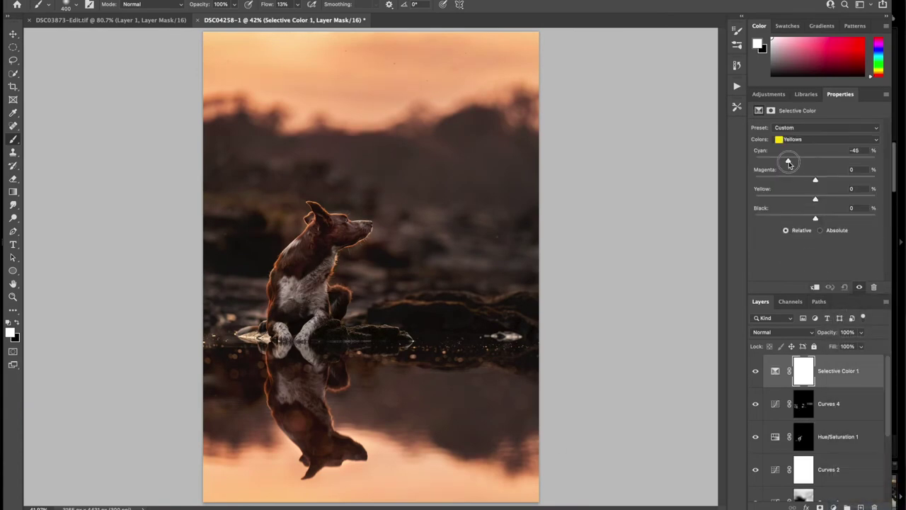
# - Select the dog and its reflection on the bottom photo layer with Select and Mask, feathered 1.5 px, and output the result
pyautogui.click(777, 487)
pyautogui.press('w')
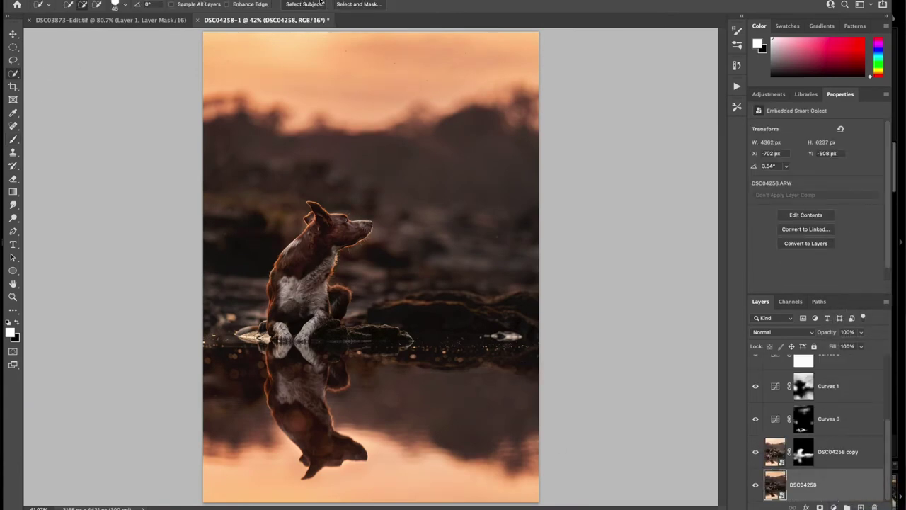
pyautogui.click(359, 4)
pyautogui.scroll(3, 184, 274)
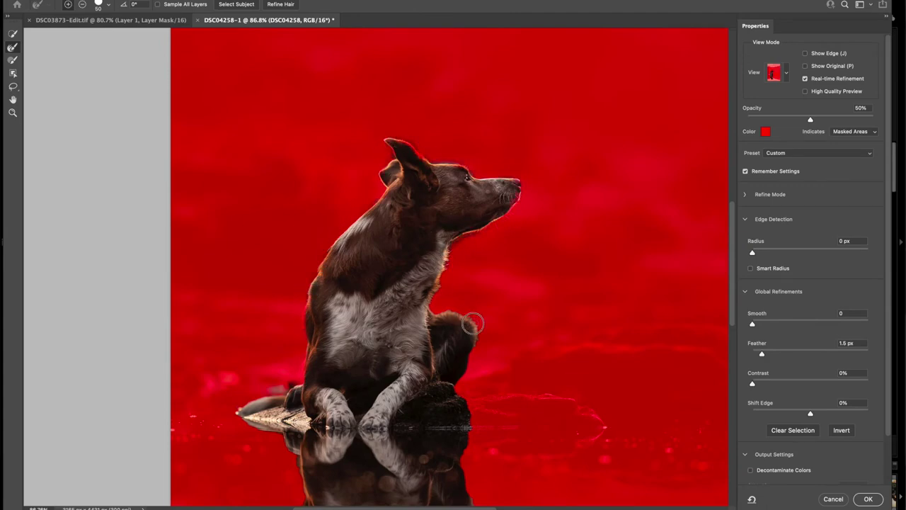
pyautogui.scroll(-5, 487, 285)
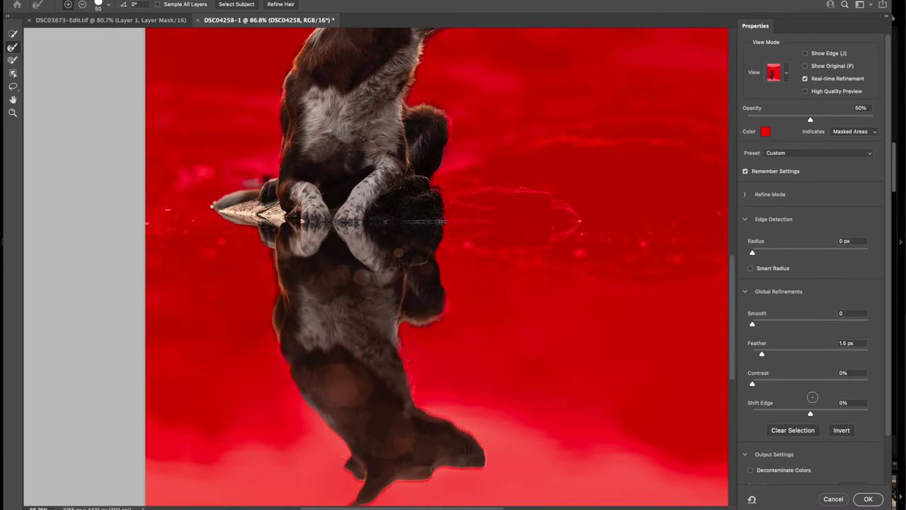
pyautogui.click(868, 500)
# - Transfer the dog mask to the Selective Color layer, invert it to exclude the dog, and compare the layer on and off
pyautogui.keyDown('shift'); pyautogui.click(802, 485); pyautogui.keyUp('shift')
pyautogui.press('super+0')
pyautogui.press('b')
pyautogui.moveTo(803, 484); pyautogui.dragTo(817, 382)
pyautogui.press('super+i')
pyautogui.scroll(-2, 485, 311)
pyautogui.scroll(4, 485, 311)
pyautogui.scroll(-1, 486, 312)
pyautogui.click(756, 372)
# - Paint white on the Hue/Saturation 1 mask over the background rocks behind the dog, using a 200 px brush
pyautogui.scroll(-3, 505, 265)
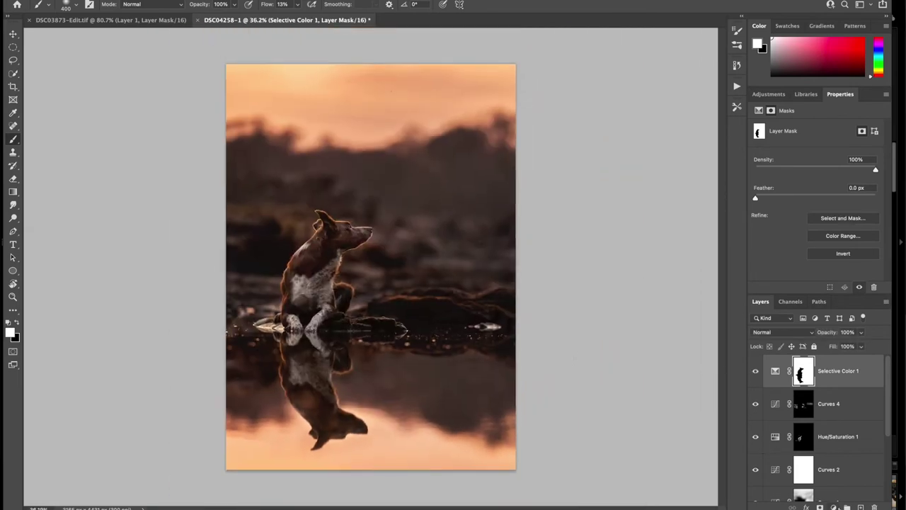
pyautogui.scroll(4, 514, 311)
pyautogui.press('[')
pyautogui.press('[')
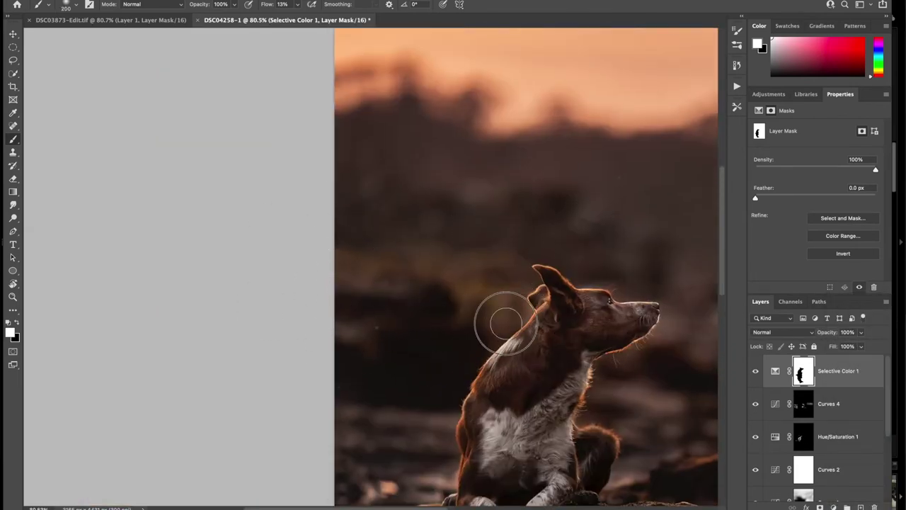
pyautogui.click(804, 439)
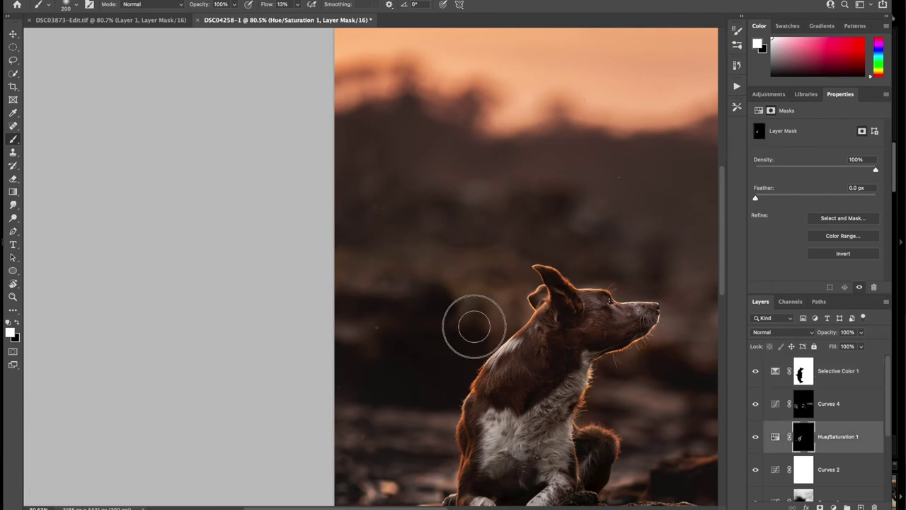
pyautogui.scroll(-1, 510, 304)
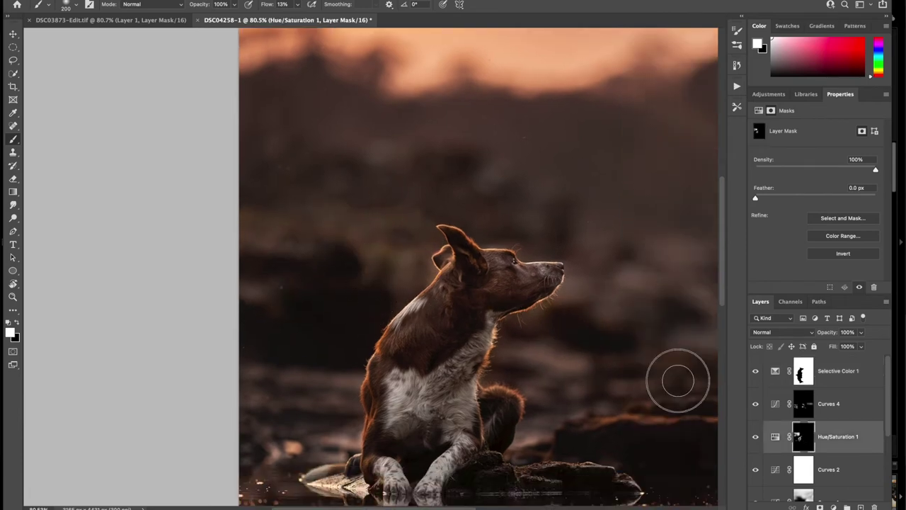
pyautogui.scroll(-3, 517, 300)
# - Add a second Hue/Saturation layer above the first with Saturation at -22 and a slightly lowered Hue, and copy the first layer's mask onto it
pyautogui.click(833, 507)
pyautogui.click(852, 391)
pyautogui.moveTo(815, 185); pyautogui.dragTo(802, 186)
pyautogui.moveTo(815, 166); pyautogui.dragTo(812, 168)
pyautogui.click(804, 474)
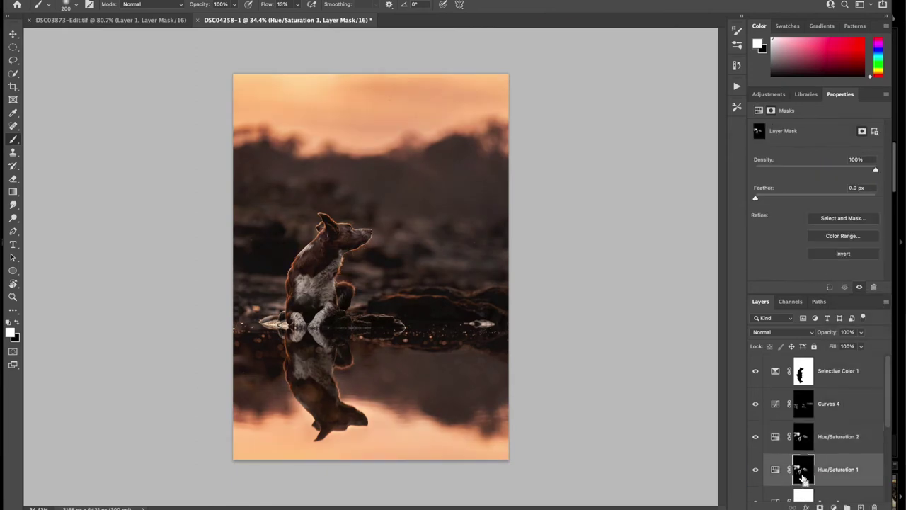
# - Fill the Hue/Saturation 1 mask with black and paint white over the dog's chest and front legs with a 125 px brush
pyautogui.press('super+BackSpace')
pyautogui.scroll(8, 459, 398)
pyautogui.press('[')
pyautogui.press('[')
pyautogui.press('[')
pyautogui.moveTo(432, 338); pyautogui.dragTo(377, 356)
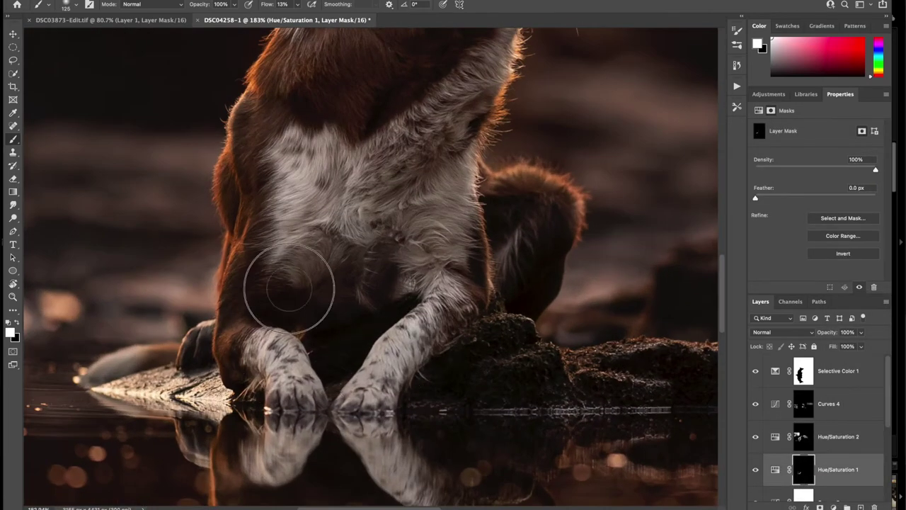
pyautogui.moveTo(490, 54)
pyautogui.mouseDown()
pyautogui.moveTo(409, 138)
pyautogui.moveTo(414, 297)
pyautogui.moveTo(242, 299)
pyautogui.moveTo(125, 344)
pyautogui.mouseUp()
pyautogui.press(']')
pyautogui.scroll(-3, 373, 266)
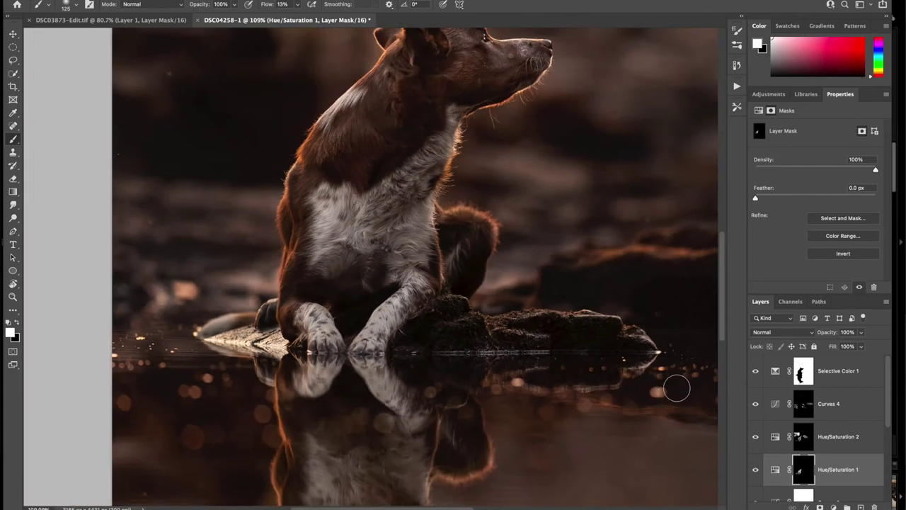
# - Paint black over the dog on the Hue/Saturation 2 mask with a 250 px brush, and lower that layer's Hue to -18
pyautogui.click(803, 437)
pyautogui.press('x')
pyautogui.scroll(-3, 322, 396)
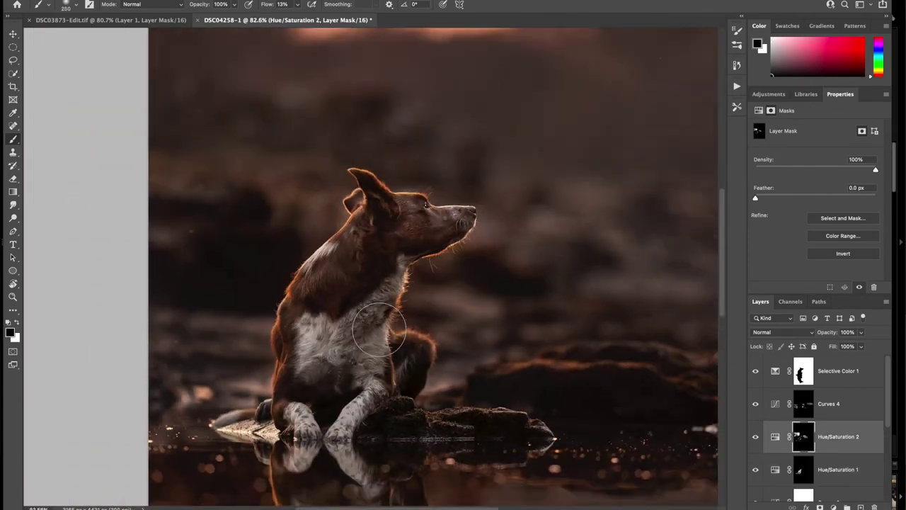
pyautogui.click(774, 442)
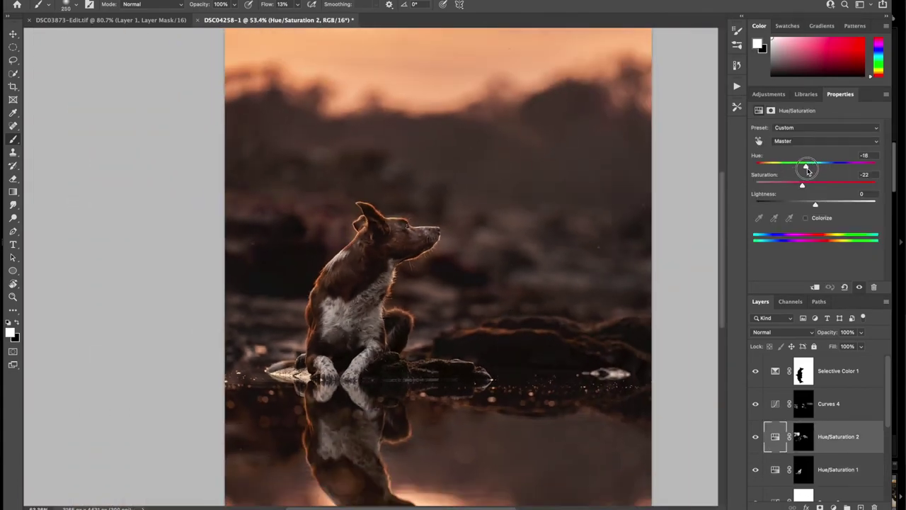
# - Refine the Hue/Saturation 2 mask around the dog and paint white over the background and water, enlarging the brush to 800 px
pyautogui.scroll(3, 535, 344)
pyautogui.click(809, 430)
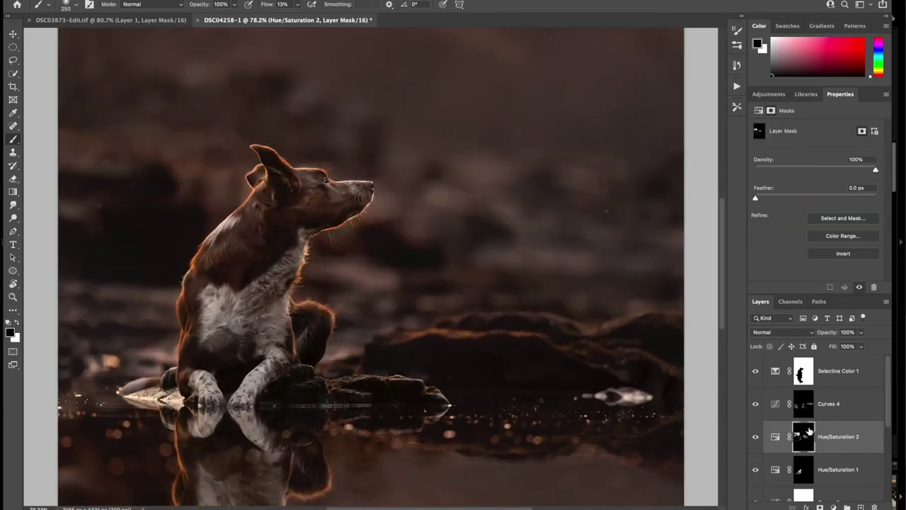
pyautogui.scroll(4, 368, 248)
pyautogui.scroll(-6, 332, 206)
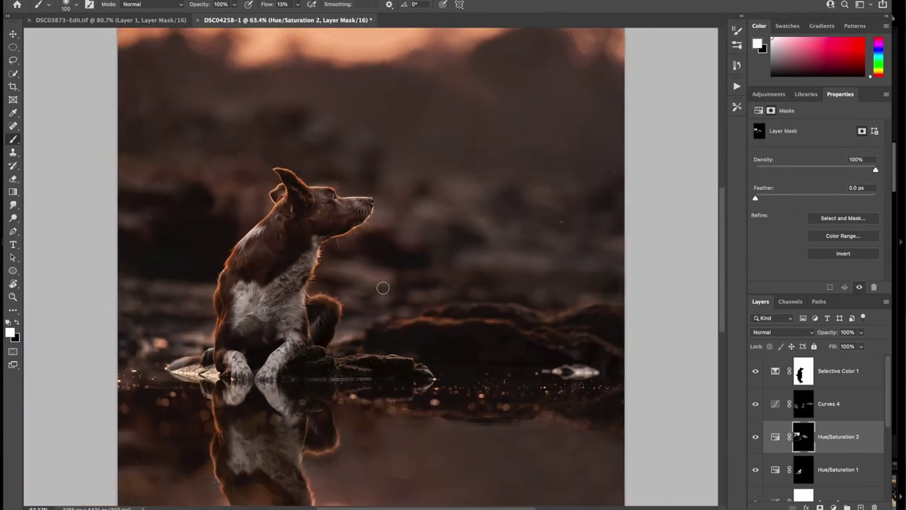
pyautogui.moveTo(387, 187)
pyautogui.mouseDown()
pyautogui.moveTo(473, 236)
pyautogui.moveTo(424, 377)
pyautogui.moveTo(381, 394)
pyautogui.mouseUp()
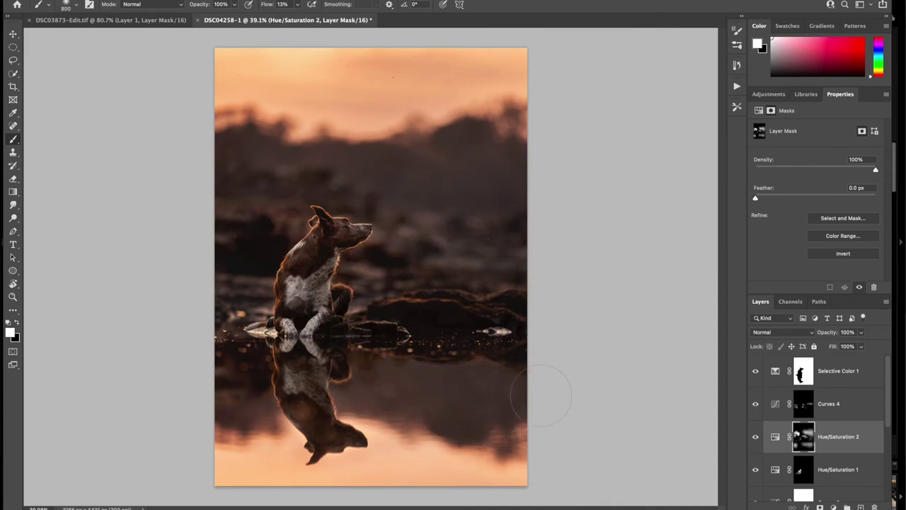
pyautogui.scroll(-1, 541, 396)
# - Select an ellipse beside the dog with a 300 px feather and brighten it with a Curves layer, Input 103 and Output 118
pyautogui.press('m')
pyautogui.moveTo(305, 212)
pyautogui.mouseDown()
pyautogui.moveTo(672, 307)
pyautogui.moveTo(495, 376)
pyautogui.moveTo(514, 364)
pyautogui.mouseUp()
pyautogui.click(833, 507)
pyautogui.click(850, 358)
pyautogui.click(815, 206)
# - Stretch and rotate the Curves 5 mask into a diagonal ellipse across the background beside the dog, and compare the layer on and off
pyautogui.press('\\')
pyautogui.press('v')
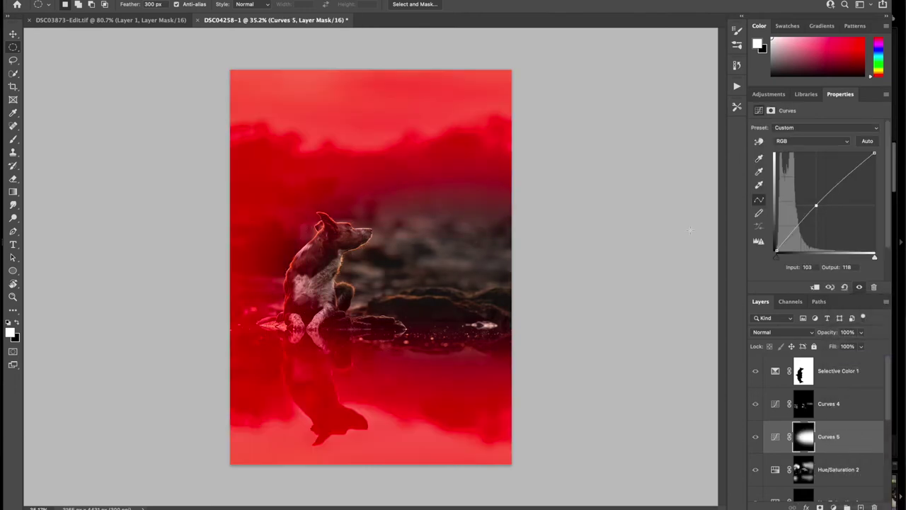
pyautogui.moveTo(200, 237); pyautogui.dragTo(209, 344)
pyautogui.moveTo(510, 275); pyautogui.dragTo(494, 281)
pyautogui.press('Return')
pyautogui.moveTo(531, 440); pyautogui.dragTo(572, 402)
pyautogui.moveTo(493, 334); pyautogui.dragTo(481, 325)
pyautogui.moveTo(573, 402); pyautogui.dragTo(561, 417)
pyautogui.press('Return')
pyautogui.press('\\')
pyautogui.click(754, 439)
pyautogui.click(754, 440)
# - Duplicate the Curves 5 layer, move and reshape its elliptical mask over the water reflection, and compare the copy on and off
pyautogui.press('super+j')
pyautogui.press('\\')
pyautogui.moveTo(419, 286); pyautogui.dragTo(432, 373)
pyautogui.moveTo(689, 394); pyautogui.dragTo(479, 481)
pyautogui.moveTo(433, 316); pyautogui.dragTo(444, 419)
pyautogui.press('Escape')
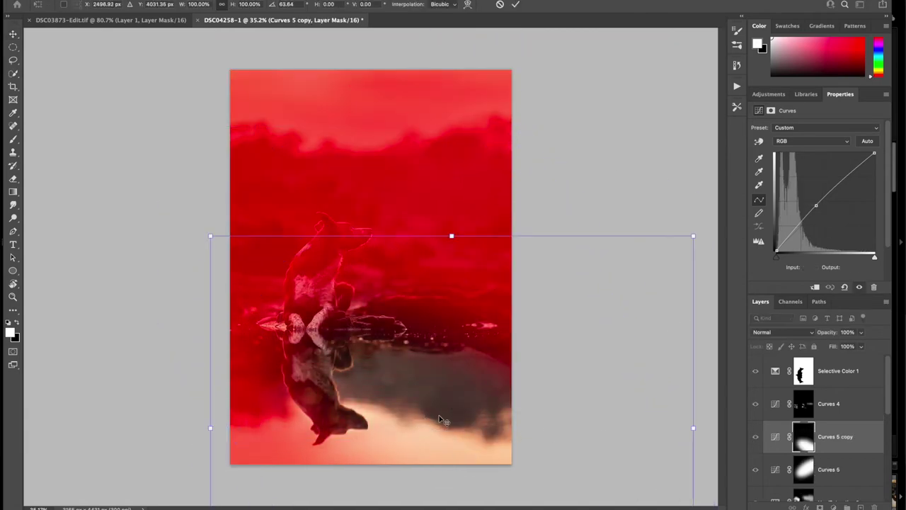
pyautogui.press('\\')
pyautogui.click(755, 436)
pyautogui.click(754, 437)
pyautogui.click(754, 436)
pyautogui.click(755, 437)
# - Paint black on the Curves 5 copy mask over the bright sky reflection and the waterline with large soft brushes, down to 700 px
pyautogui.press('b')
pyautogui.press('x')
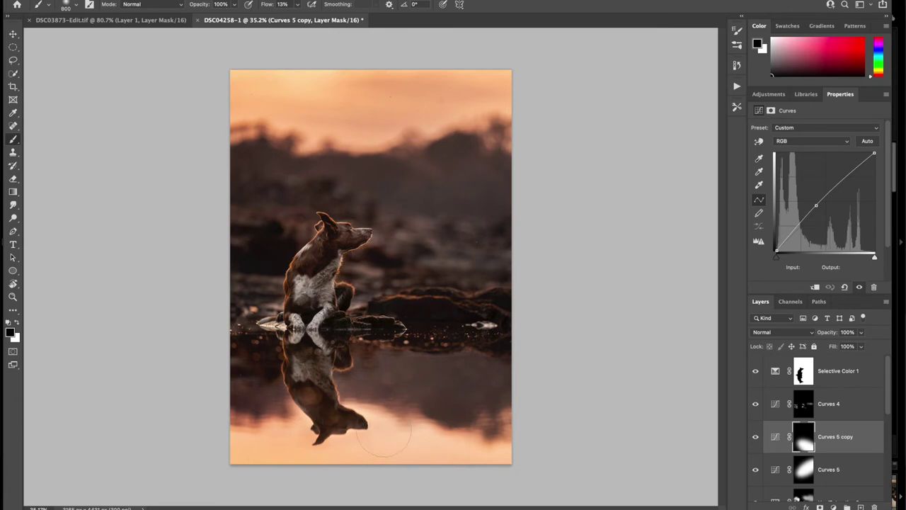
pyautogui.press(']')
pyautogui.press(']')
pyautogui.press(']')
pyautogui.press(']')
pyautogui.press(']')
pyautogui.press(']')
pyautogui.press(']')
pyautogui.press(']')
pyautogui.moveTo(423, 462); pyautogui.dragTo(396, 413)
pyautogui.press('[')
pyautogui.press('[')
pyautogui.press('[')
pyautogui.press('[')
pyautogui.press('[')
pyautogui.scroll(5, 488, 395)
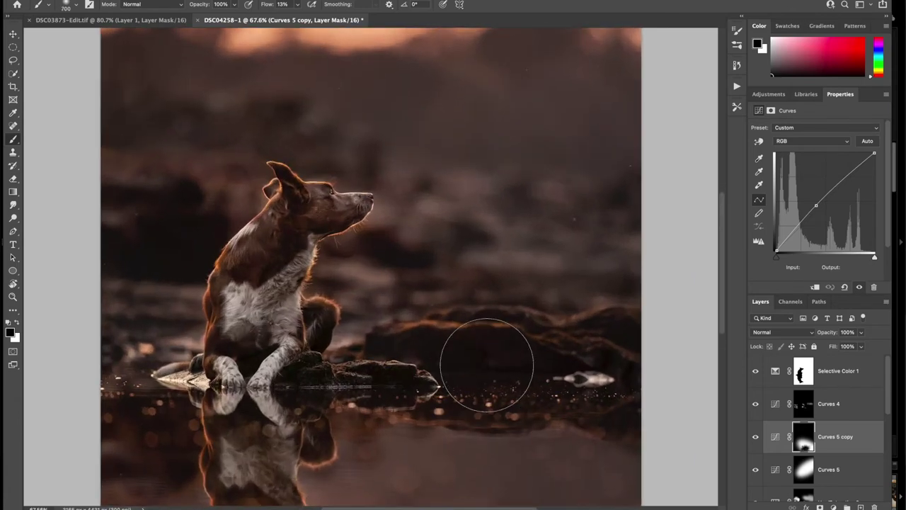
pyautogui.moveTo(488, 365); pyautogui.dragTo(433, 437)
# - Paint black on the Curves 5 mask over the rocks beside the dog with a 250 px brush
pyautogui.click(803, 470)
pyautogui.press('[')
pyautogui.press('[')
pyautogui.press('[')
pyautogui.press('[')
pyautogui.press('[')
pyautogui.press('[')
pyautogui.press('[')
pyautogui.scroll(-4, 425, 322)
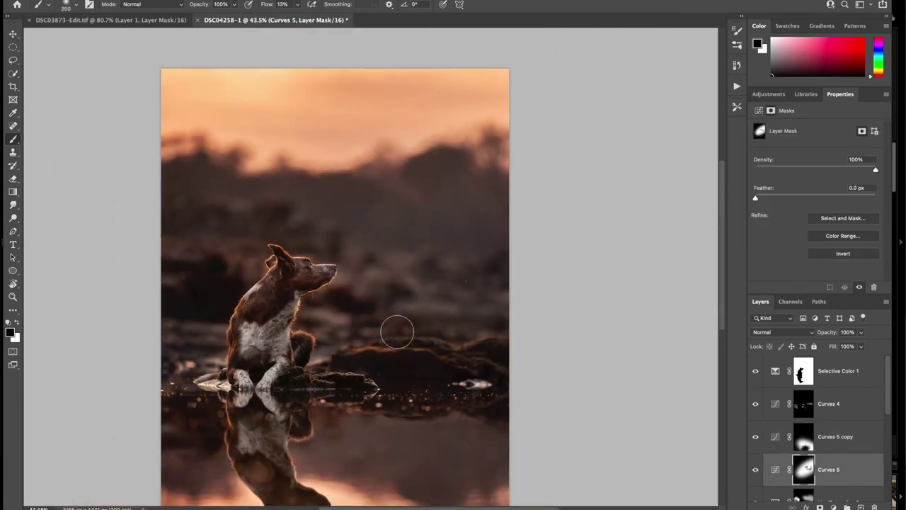
# - Paint white on the Hue/Saturation 1 mask over the dog's reflected chest and legs, reducing the brush to 150 px
pyautogui.scroll(8, 397, 332)
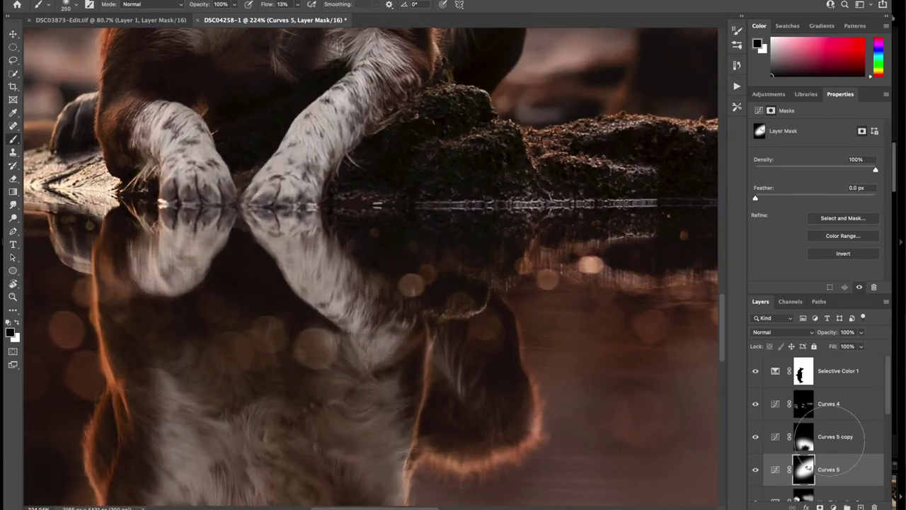
pyautogui.scroll(-3, 813, 425)
pyautogui.click(804, 425)
pyautogui.scroll(-6, 175, 256)
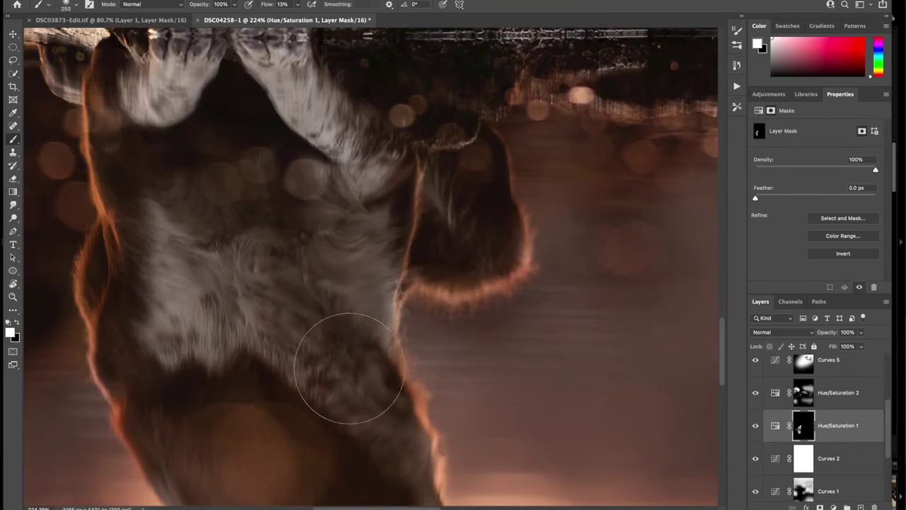
pyautogui.press('[')
pyautogui.press('[')
pyautogui.press('[')
pyautogui.scroll(-5, 326, 313)
pyautogui.scroll(8, 344, 257)
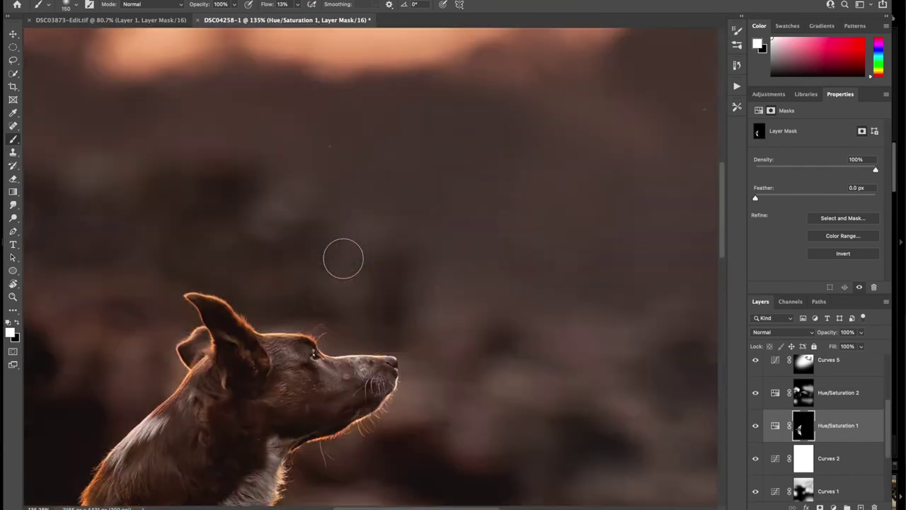
# - Add a brightening Curves layer above Hue/Saturation 1 with Input 98 and Output 128, and invert its mask to black
pyautogui.click(834, 506)
pyautogui.click(845, 357)
pyautogui.click(814, 202)
pyautogui.press('super+i')
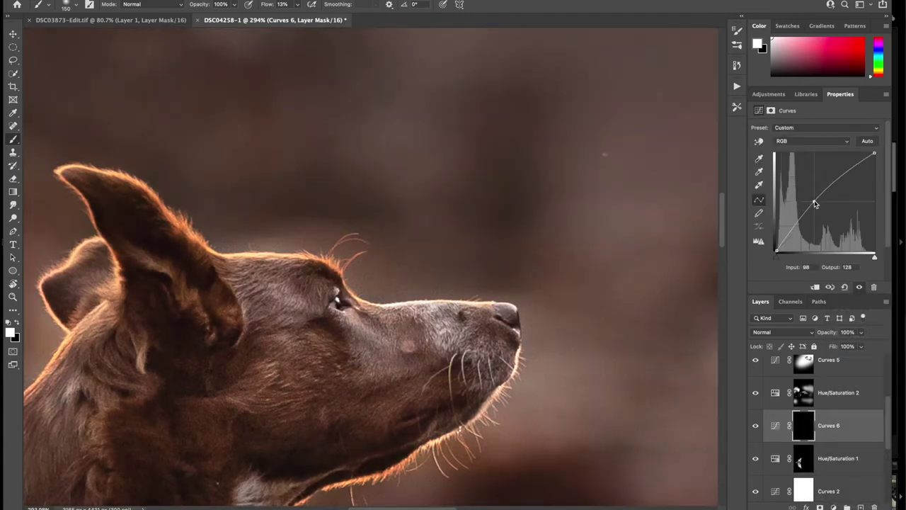
# - Paint white on the Curves 6 mask over the highlights of the dog's forehead, cheek, muzzle and eye, starting with a 35 px brush
pyautogui.scroll(5, 500, 297)
pyautogui.press(']')
pyautogui.press(']')
pyautogui.press(']')
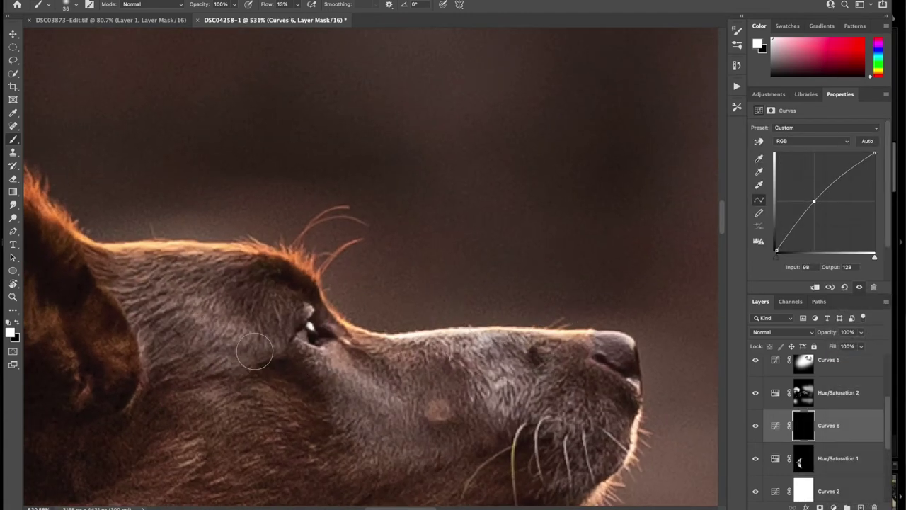
pyautogui.scroll(-3, 230, 347)
pyautogui.moveTo(441, 337)
pyautogui.mouseDown()
pyautogui.moveTo(216, 319)
pyautogui.moveTo(227, 357)
pyautogui.mouseUp()
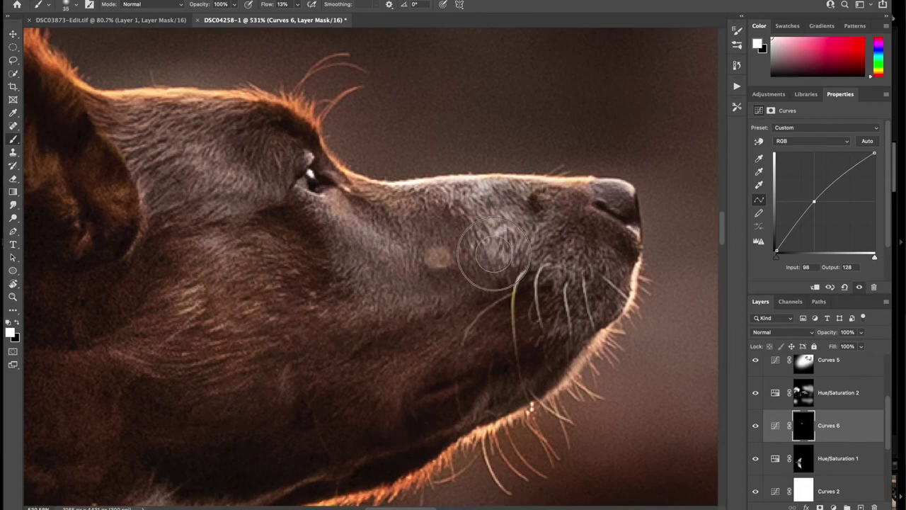
pyautogui.moveTo(470, 257); pyautogui.dragTo(568, 311)
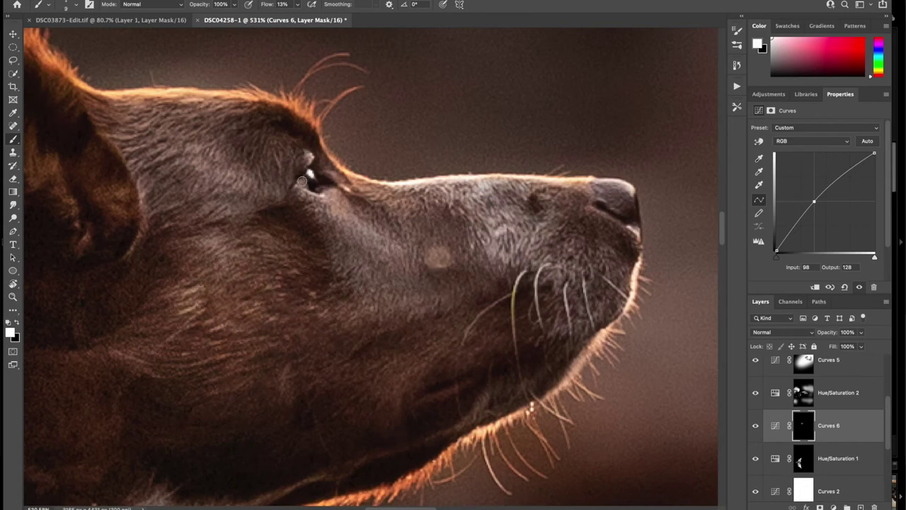
# - Brighten the dog's ears and head fur by painting white on the Curves 6 mask with a 50 px brush
pyautogui.scroll(-5, 239, 252)
pyautogui.press(']')
pyautogui.press(']')
pyautogui.press(']')
pyautogui.press(']')
pyautogui.press(']')
pyautogui.press(']')
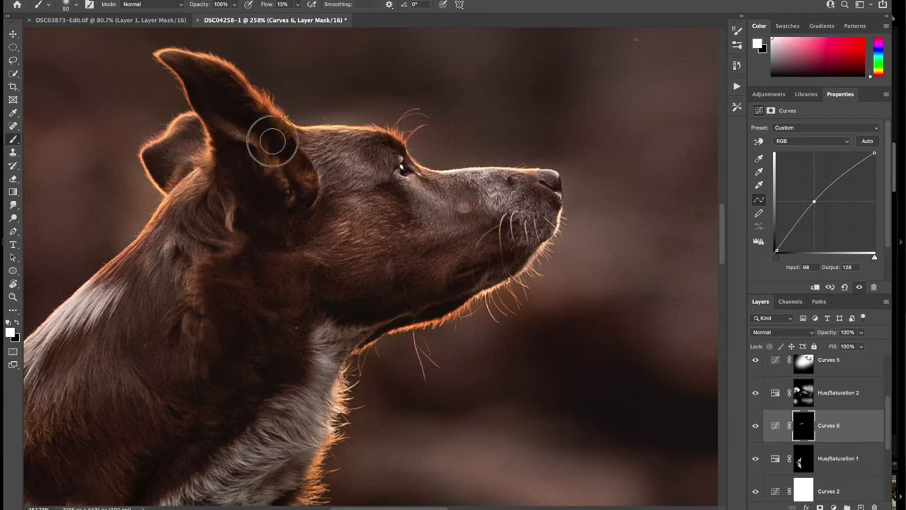
# - Paint white on the Curves 6 mask over the dog's neck and upper chest fur with a 70 px brush
pyautogui.scroll(-5, 269, 134)
pyautogui.press(']')
pyautogui.press(']')
pyautogui.scroll(-2, 226, 326)
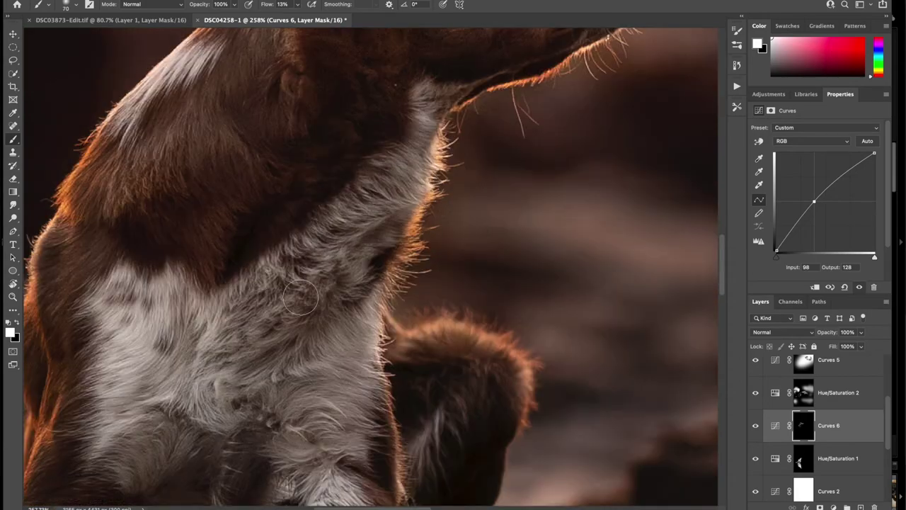
pyautogui.scroll(-5, 425, 127)
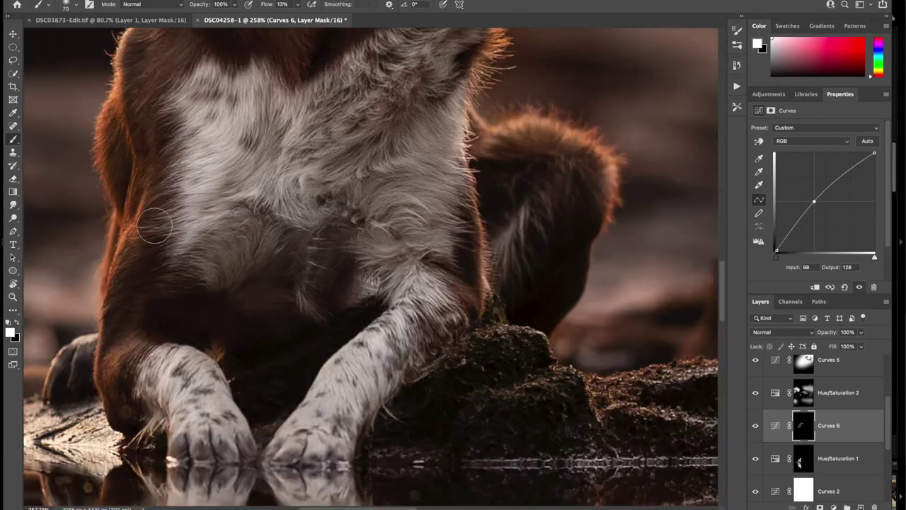
# - Paint white on the Curves 6 mask over the dog's front legs and white chest, including strokes with an 80 px brush
pyautogui.hscroll(-2, 158, 273)
pyautogui.press(']')
pyautogui.press(']')
pyautogui.press(']')
pyautogui.press(']')
pyautogui.press(']')
pyautogui.moveTo(347, 405)
pyautogui.mouseDown()
pyautogui.moveTo(405, 299)
pyautogui.moveTo(476, 251)
pyautogui.mouseUp()
pyautogui.moveTo(436, 187)
pyautogui.mouseDown()
pyautogui.moveTo(458, 92)
pyautogui.moveTo(496, 159)
pyautogui.mouseUp()
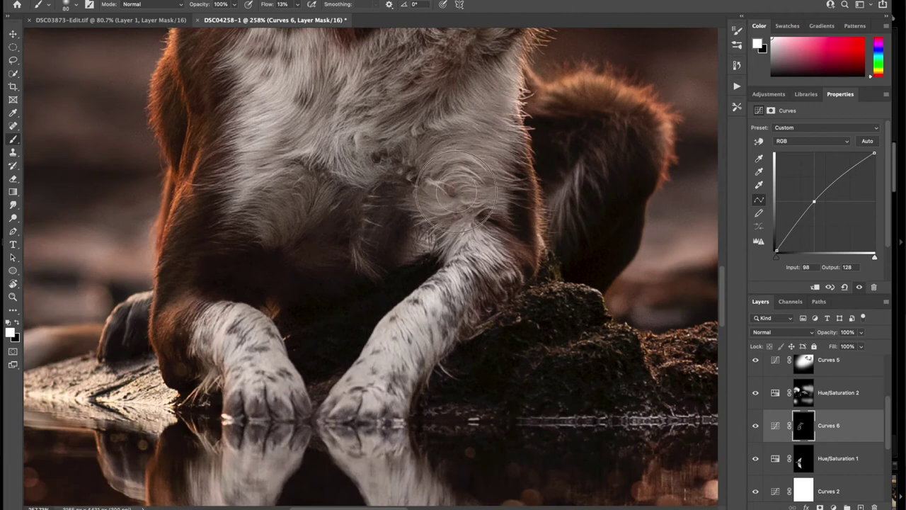
pyautogui.moveTo(455, 191)
pyautogui.mouseDown()
pyautogui.moveTo(308, 159)
pyautogui.moveTo(253, 244)
pyautogui.mouseUp()
pyautogui.scroll(5, 495, 202)
pyautogui.hscroll(8, 495, 202)
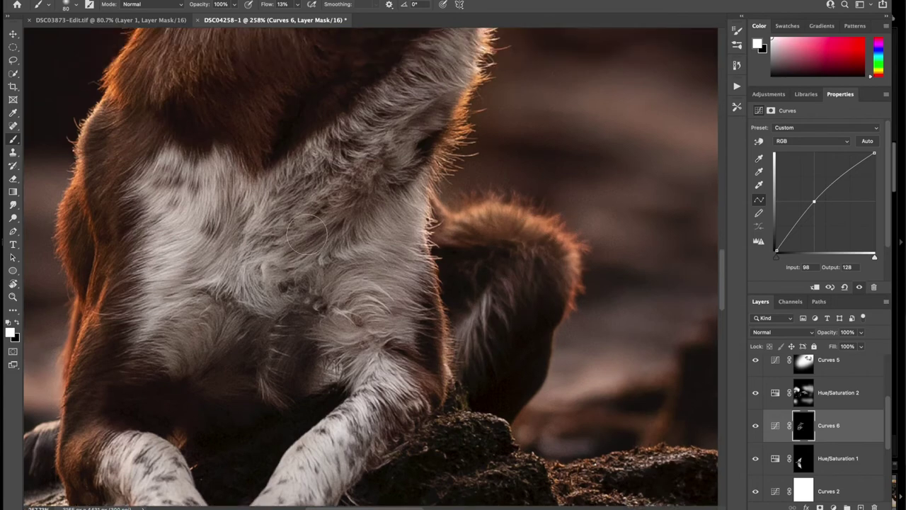
# - Brighten the dog's reflected head and neck on the Curves 6 mask with a 50 to 60 px white brush
pyautogui.scroll(-5, 338, 283)
pyautogui.scroll(-10, 316, 281)
pyautogui.scroll(5, 316, 281)
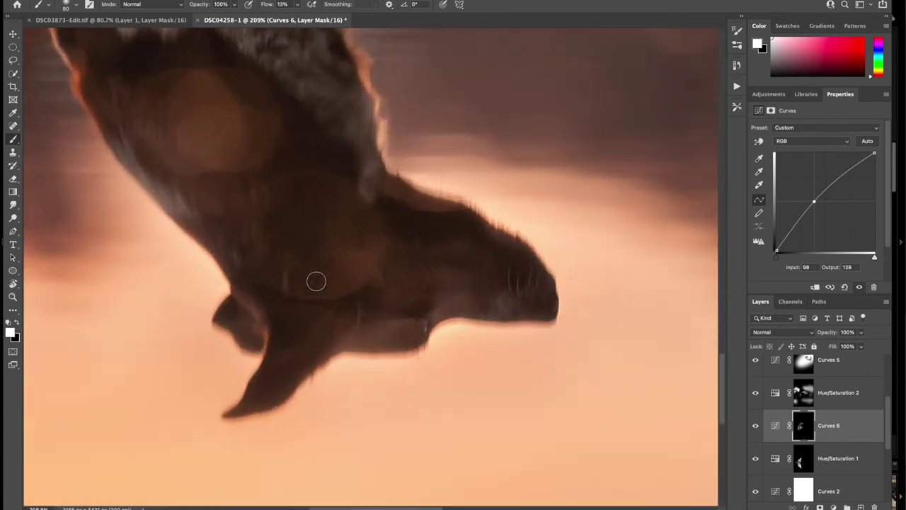
pyautogui.press('[')
pyautogui.press('[')
pyautogui.press('[')
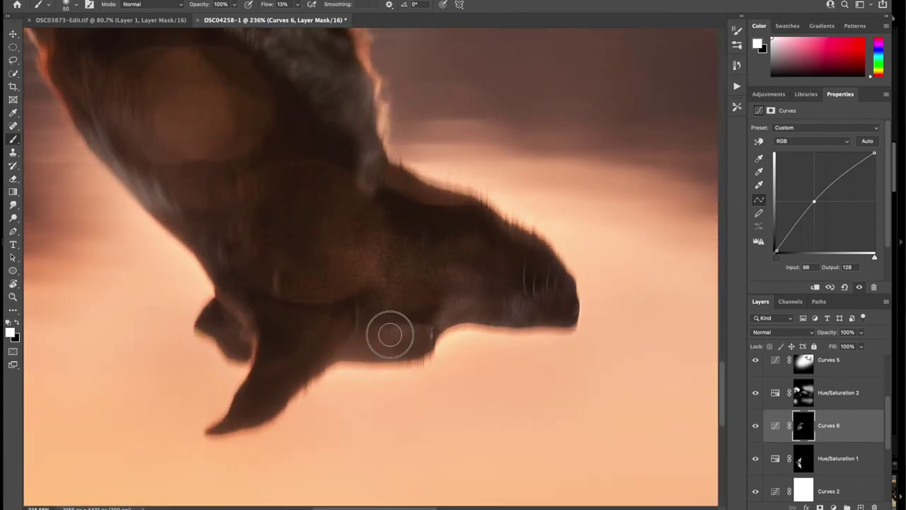
pyautogui.scroll(4, 535, 340)
pyautogui.hscroll(-5, 535, 340)
# - Show the DSC04258 copy mask as an overlay, paint white over the dog's reflection with a brush up to 150 px, and hide the overlay
pyautogui.scroll(-5, 797, 464)
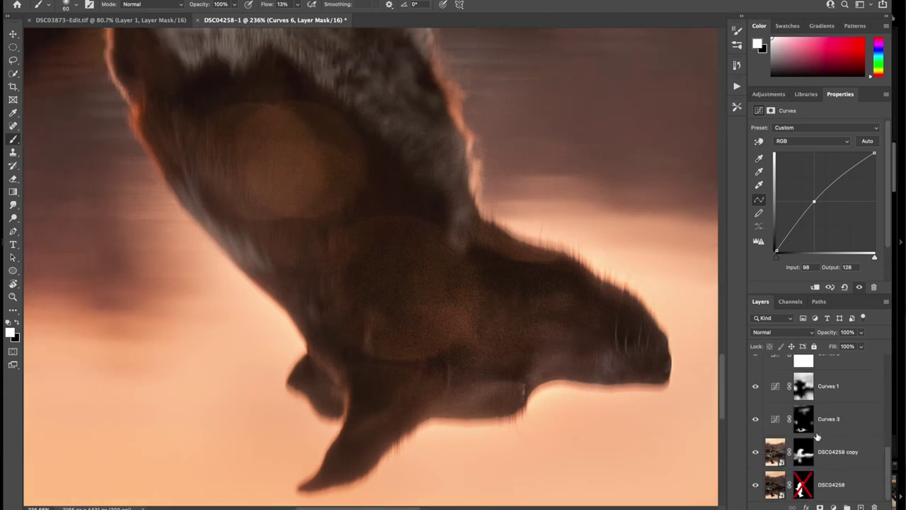
pyautogui.hscroll(5, 800, 460)
pyautogui.keyDown('alt'); pyautogui.keyDown('shift'); pyautogui.click(803, 456); pyautogui.keyUp('shift'); pyautogui.keyUp('alt')
pyautogui.moveTo(554, 357)
pyautogui.mouseDown()
pyautogui.moveTo(545, 333)
pyautogui.moveTo(570, 368)
pyautogui.moveTo(448, 295)
pyautogui.moveTo(426, 351)
pyautogui.moveTo(384, 262)
pyautogui.mouseUp()
pyautogui.press(']')
pyautogui.press(']')
pyautogui.press(']')
pyautogui.press(']')
pyautogui.press('\\')
pyautogui.scroll(-5, 479, 349)
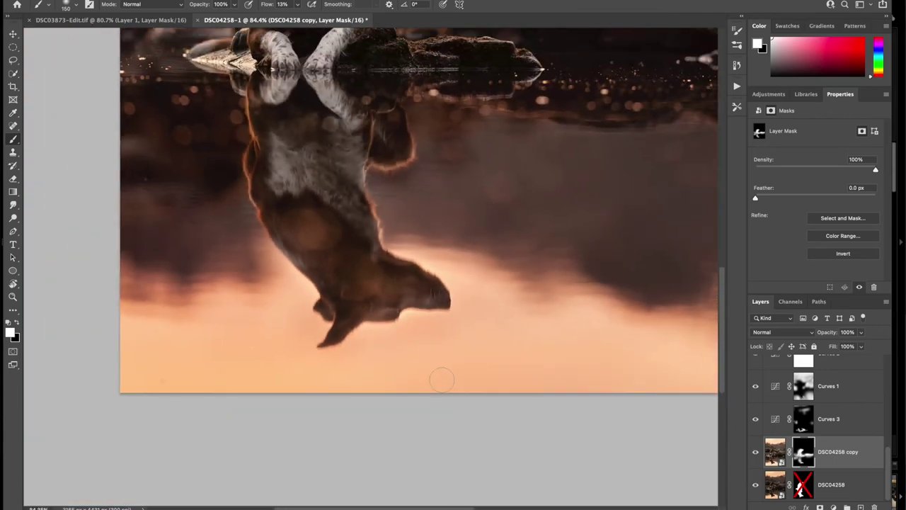
# - Show the Curves 3 mask as an overlay and paint black over the reflected muzzle and jaw with a 70 px brush
pyautogui.scroll(5, 386, 368)
pyautogui.scroll(1, 804, 424)
pyautogui.doubleClick(804, 424)
pyautogui.click(835, 501)
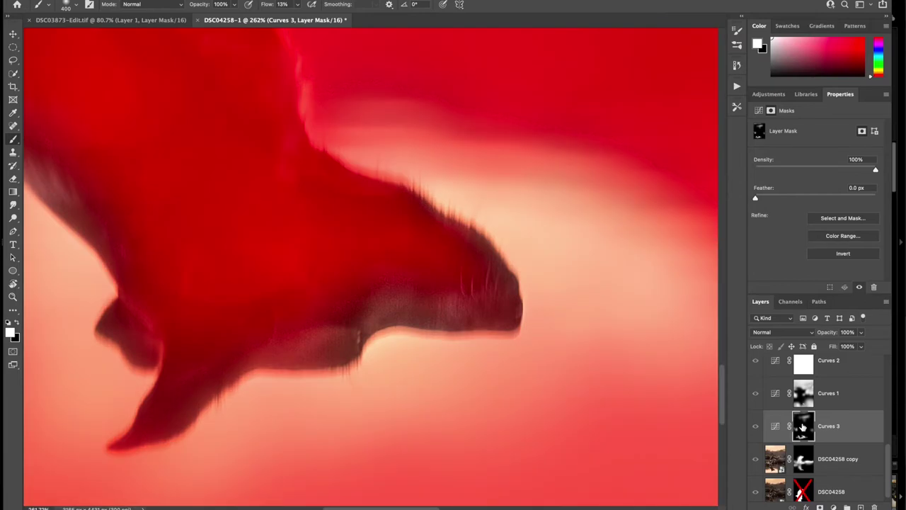
pyautogui.press('[')
pyautogui.press('[')
pyautogui.press('[')
pyautogui.press('[')
pyautogui.press('[')
pyautogui.press('[')
pyautogui.press('[')
pyautogui.press('[')
pyautogui.moveTo(468, 293); pyautogui.dragTo(500, 308)
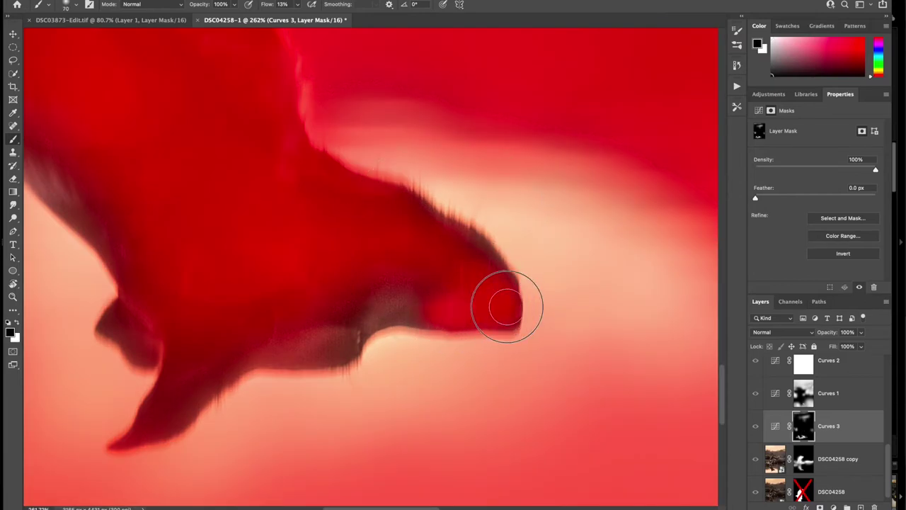
pyautogui.moveTo(485, 269)
pyautogui.mouseDown()
pyautogui.moveTo(388, 303)
pyautogui.moveTo(175, 425)
pyautogui.mouseUp()
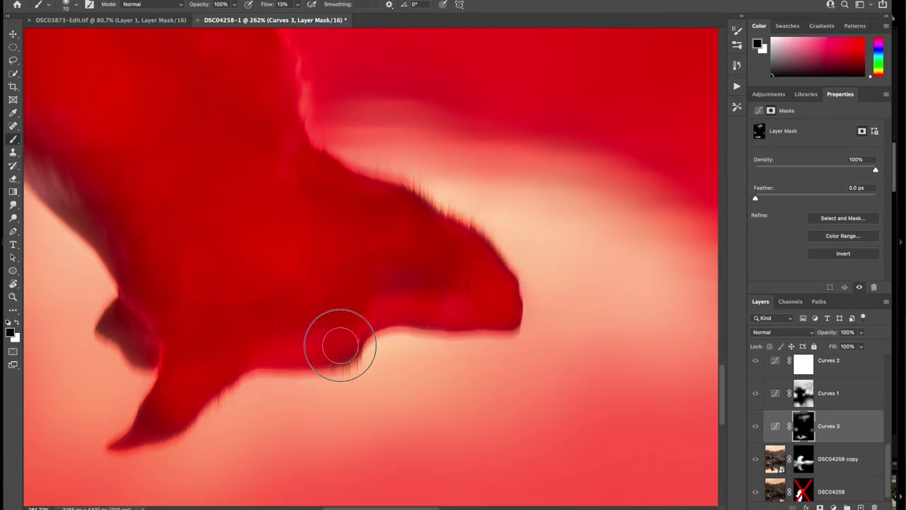
# - Paint black on the Curves 3 mask over the reflected ears and neck edge, and hide the overlay
pyautogui.moveTo(169, 276); pyautogui.dragTo(152, 344)
pyautogui.moveTo(89, 213); pyautogui.dragTo(196, 274)
pyautogui.moveTo(124, 208); pyautogui.dragTo(237, 334)
pyautogui.moveTo(497, 397); pyautogui.dragTo(534, 373)
pyautogui.press('\\')
pyautogui.scroll(-3, 371, 266)
# - Touch up the Curves 1 mask with black over the reflected muzzle using the mask overlay, and hide the overlay
pyautogui.scroll(4, 371, 266)
pyautogui.click(803, 391)
pyautogui.press('\\')
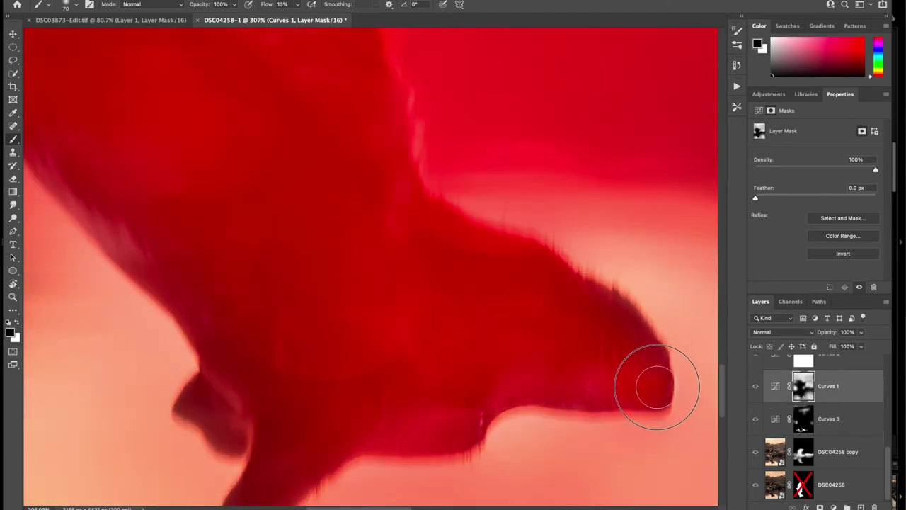
pyautogui.press('[')
pyautogui.press('[')
pyautogui.press('[')
pyautogui.press('\\')
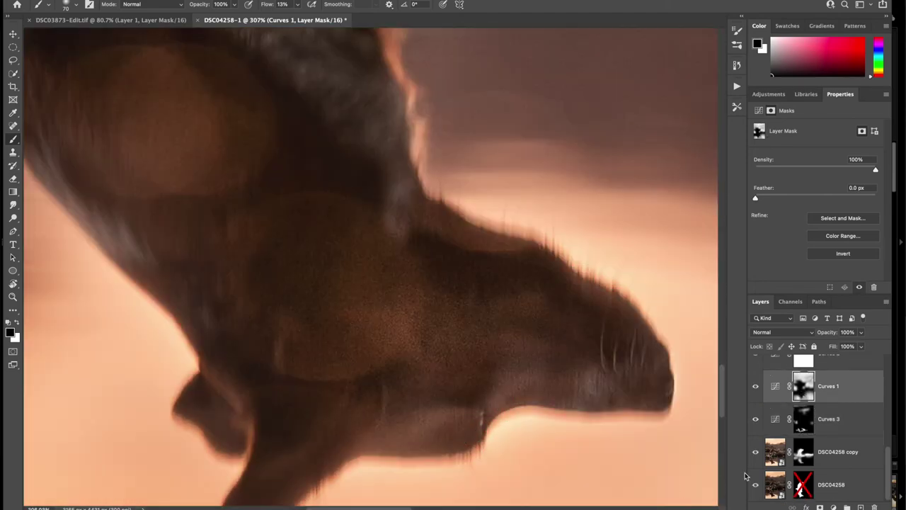
# - Inspect the Curves 4 and Curves 6 masks as overlays over the reflection and compare the image with Curves 6 off and on
pyautogui.scroll(-5, 377, 255)
pyautogui.scroll(10, 849, 402)
pyautogui.click(848, 402)
pyautogui.scroll(4, 377, 255)
pyautogui.press('\\')
pyautogui.press('\\')
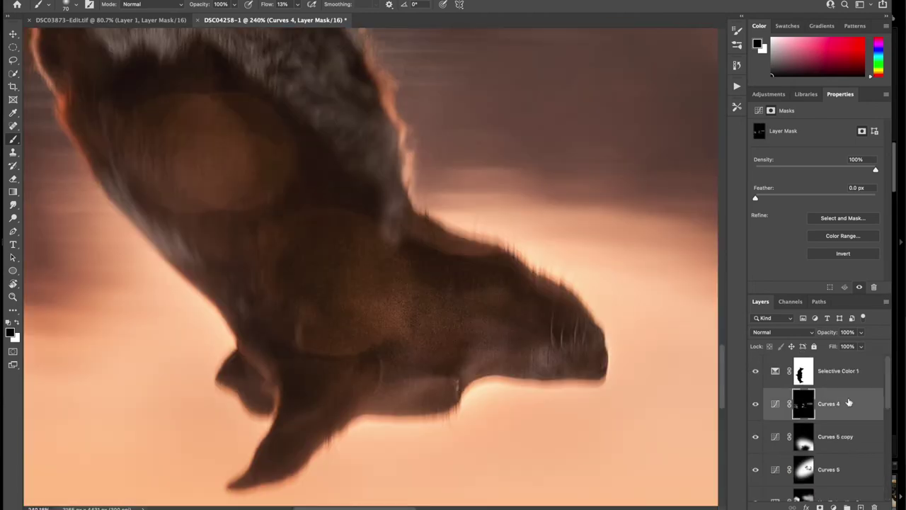
pyautogui.scroll(-5, 848, 402)
pyautogui.click(798, 428)
pyautogui.press('\\')
pyautogui.press('\\')
pyautogui.click(756, 426)
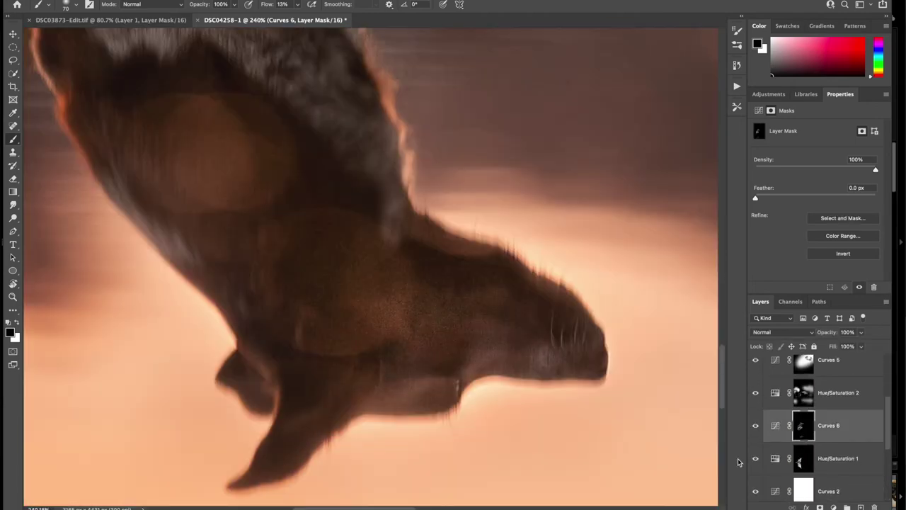
# - Paint white on the Curves 6 mask over the dog's reflected legs and chest with a 100 px brush
pyautogui.moveTo(430, 120); pyautogui.dragTo(608, 453)
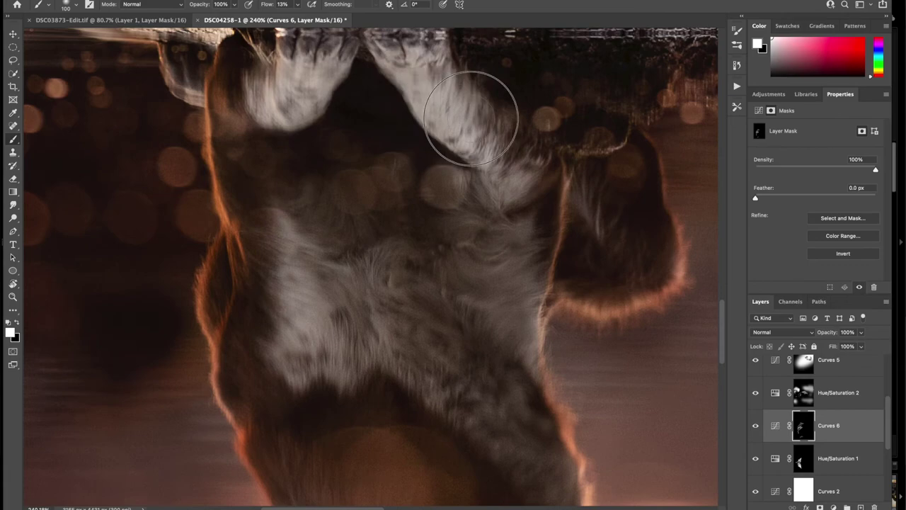
pyautogui.scroll(-5, 394, 158)
pyautogui.scroll(-5, 455, 251)
pyautogui.scroll(5, 546, 333)
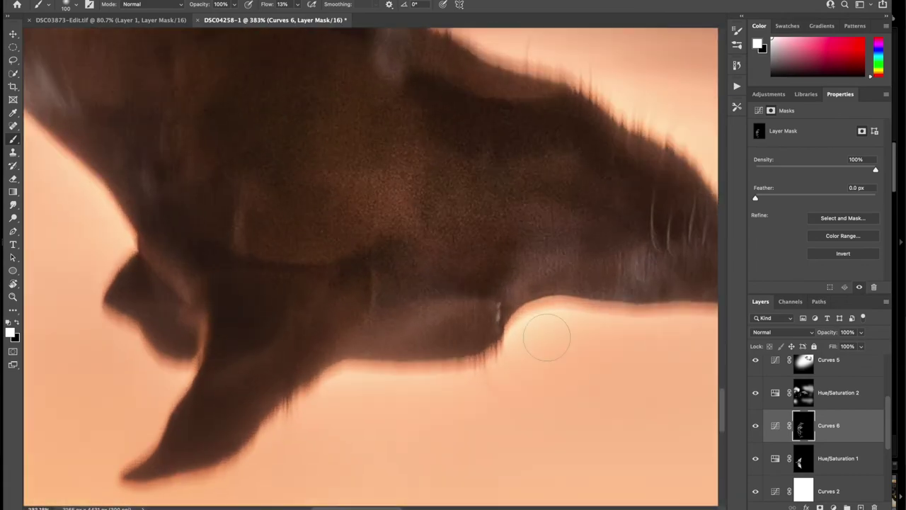
# - Clean up the Curves 6 and DSC04258 copy masks with black along the reflected head's edges, using their mask overlays
pyautogui.press('\\')
pyautogui.press('x')
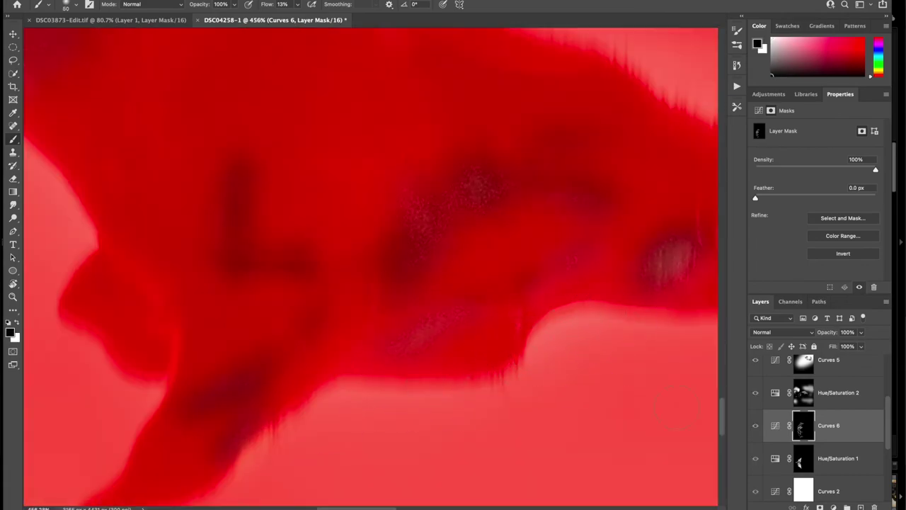
pyautogui.press('\\')
pyautogui.scroll(-5, 821, 438)
pyautogui.click(804, 452)
pyautogui.press('\\')
pyautogui.hscroll(4, 606, 413)
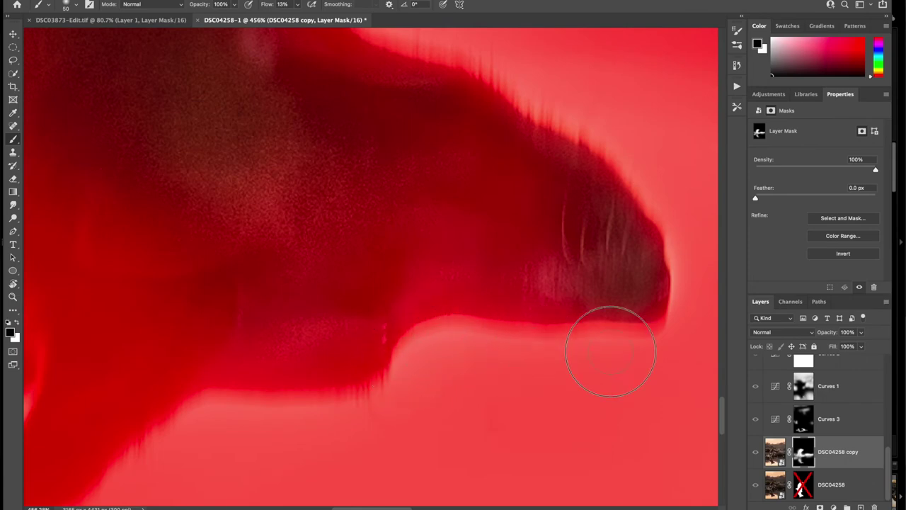
# - Paint white on the Curves 1 mask over the water around the reflected muzzle with a 50 to 200 px brush, using the overlay
pyautogui.hotkey('alt', ']')
pyautogui.hotkey('alt', ']')
pyautogui.press('\\')
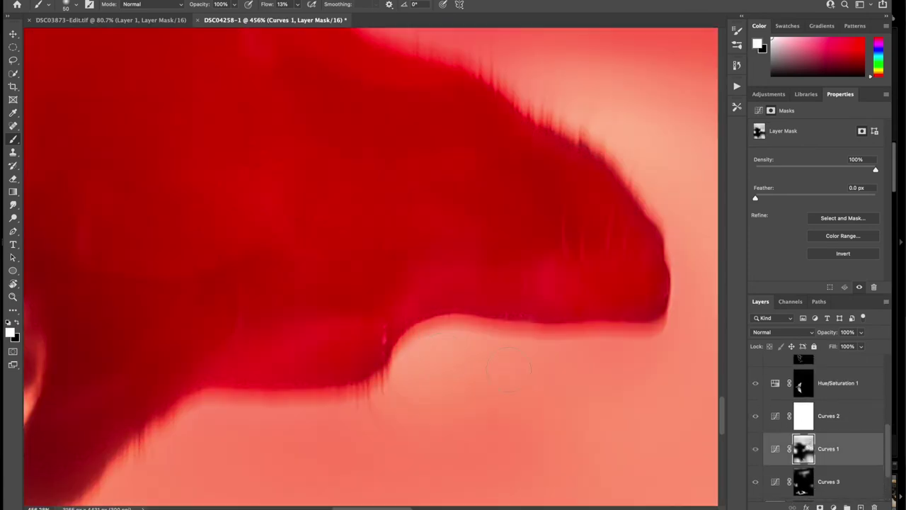
pyautogui.moveTo(435, 360)
pyautogui.mouseDown()
pyautogui.moveTo(456, 335)
pyautogui.moveTo(561, 348)
pyautogui.moveTo(535, 368)
pyautogui.mouseUp()
pyautogui.moveTo(460, 389)
pyautogui.mouseDown()
pyautogui.moveTo(476, 226)
pyautogui.moveTo(574, 234)
pyautogui.mouseUp()
pyautogui.moveTo(488, 242)
pyautogui.mouseDown()
pyautogui.moveTo(420, 246)
pyautogui.moveTo(312, 283)
pyautogui.mouseUp()
pyautogui.press(']')
pyautogui.press(']')
pyautogui.press(']')
pyautogui.press(']')
pyautogui.press(']')
pyautogui.press(']')
pyautogui.press(']')
pyautogui.press(']')
pyautogui.press(']')
pyautogui.moveTo(529, 337)
pyautogui.mouseDown()
pyautogui.moveTo(333, 334)
pyautogui.moveTo(439, 297)
pyautogui.mouseUp()
pyautogui.moveTo(663, 190)
pyautogui.mouseDown()
pyautogui.moveTo(491, 210)
pyautogui.moveTo(453, 276)
pyautogui.mouseUp()
pyautogui.press('\\')
# - Compare the whole image with Curves 5 copy off and on, and lower that layer's opacity
pyautogui.press('super+minus')
pyautogui.press('super+minus')
pyautogui.press('super+minus')
pyautogui.press('super+minus')
pyautogui.press('super+minus')
pyautogui.scroll(5, 831, 458)
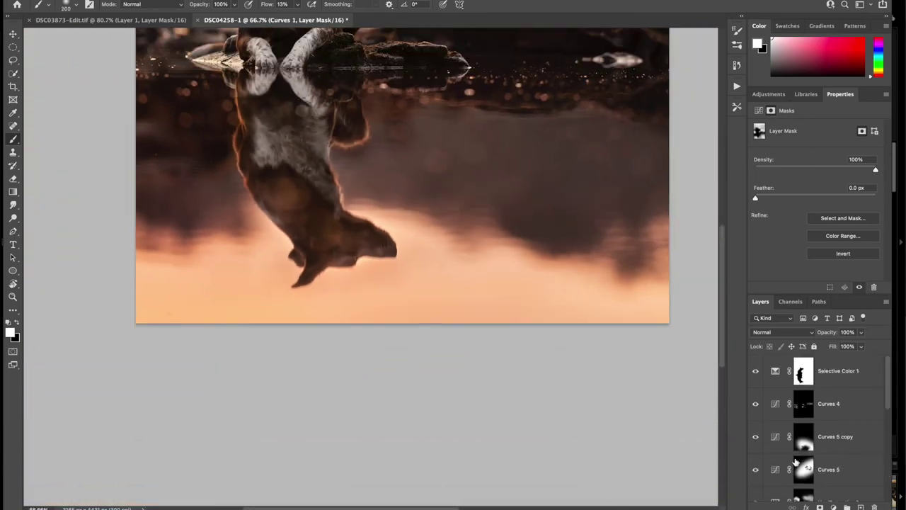
pyautogui.click(775, 443)
pyautogui.click(754, 437)
pyautogui.press('super+0')
pyautogui.click(755, 440)
pyautogui.click(861, 332)
pyautogui.moveTo(862, 343); pyautogui.dragTo(840, 345)
# - Add a darkening Curves adjustment above Selective Color 1 with input 129 and output 91, and invert its mask to black
pyautogui.scroll(10, 370, 272)
pyautogui.hscroll(5, 370, 272)
pyautogui.click(839, 371)
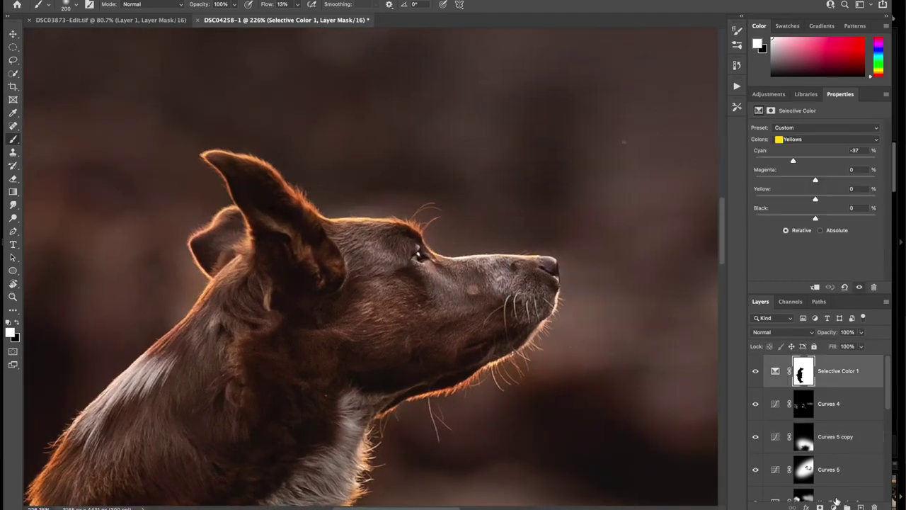
pyautogui.click(834, 507)
pyautogui.click(849, 355)
pyautogui.moveTo(826, 202); pyautogui.dragTo(826, 215)
pyautogui.press('super+i')
pyautogui.press('super+plus')
pyautogui.press('super+plus')
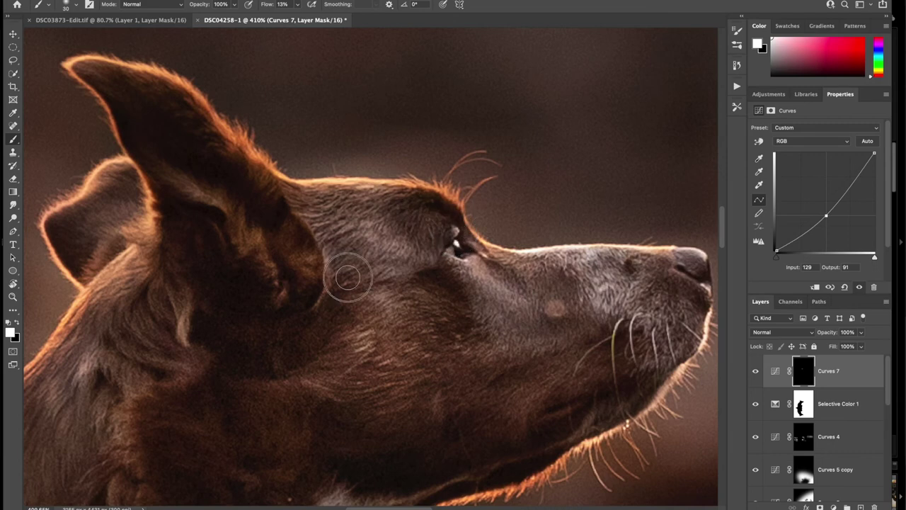
# - Paint white on the Curves 7 mask over the dog's ear base, cheek and jaw with a 30 to 70 px brush
pyautogui.moveTo(341, 275); pyautogui.dragTo(330, 285)
pyautogui.scroll(-3, 330, 286)
pyautogui.hscroll(-3, 330, 285)
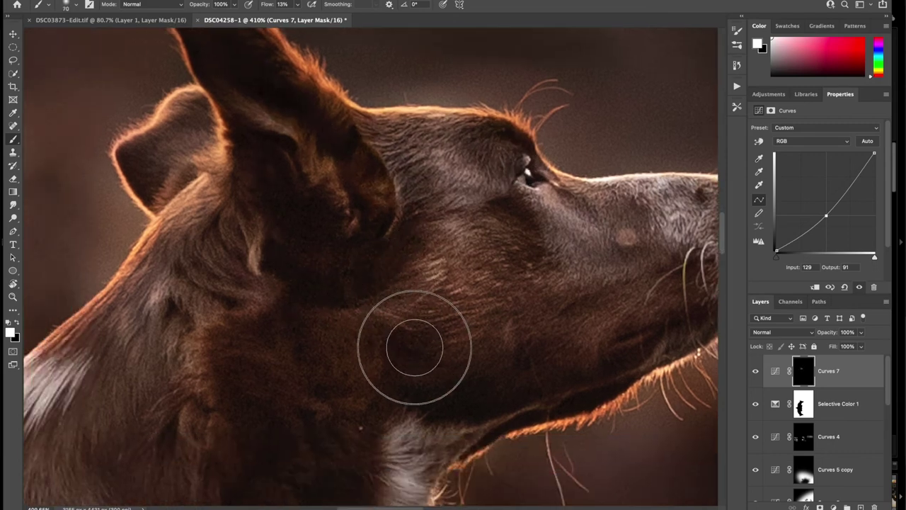
pyautogui.hscroll(4, 497, 324)
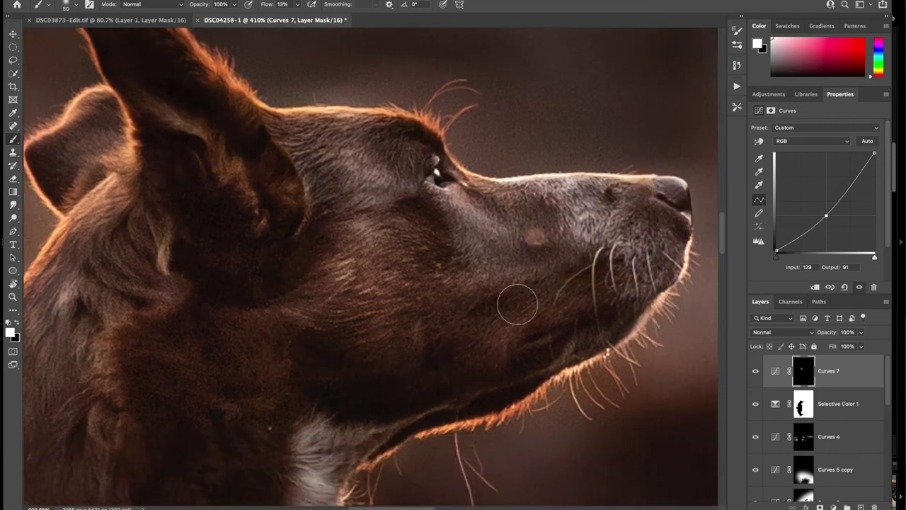
# - Paint white on the Curves 7 mask over the dog's neck, chest and legs with a 70 to 80 px brush
pyautogui.scroll(-5, 507, 330)
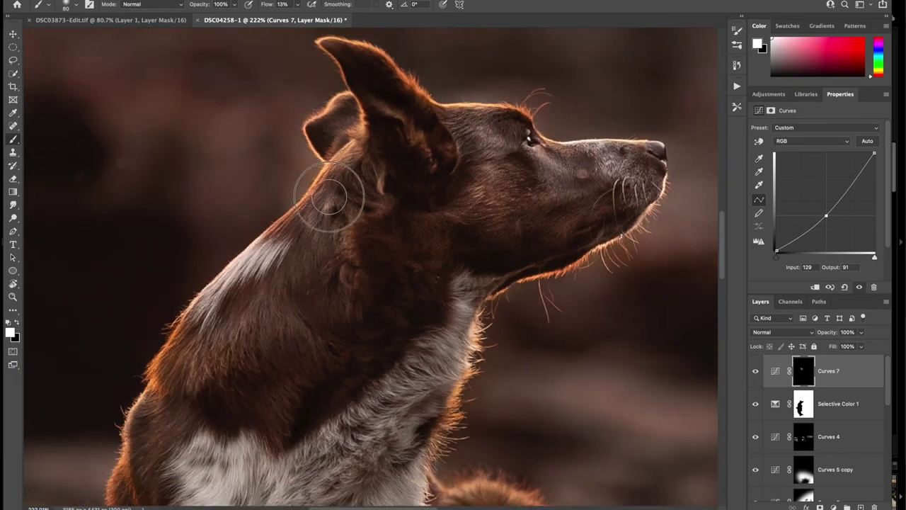
pyautogui.scroll(-5, 336, 223)
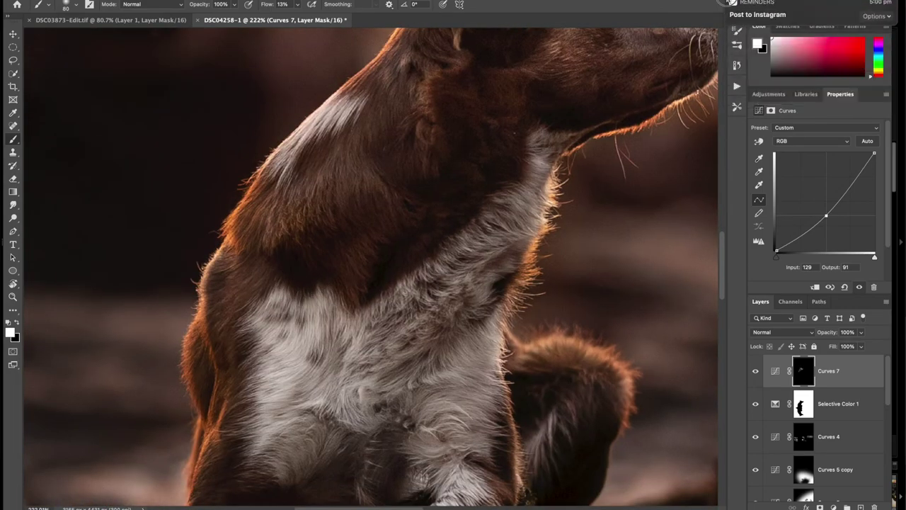
pyautogui.scroll(-3, 263, 344)
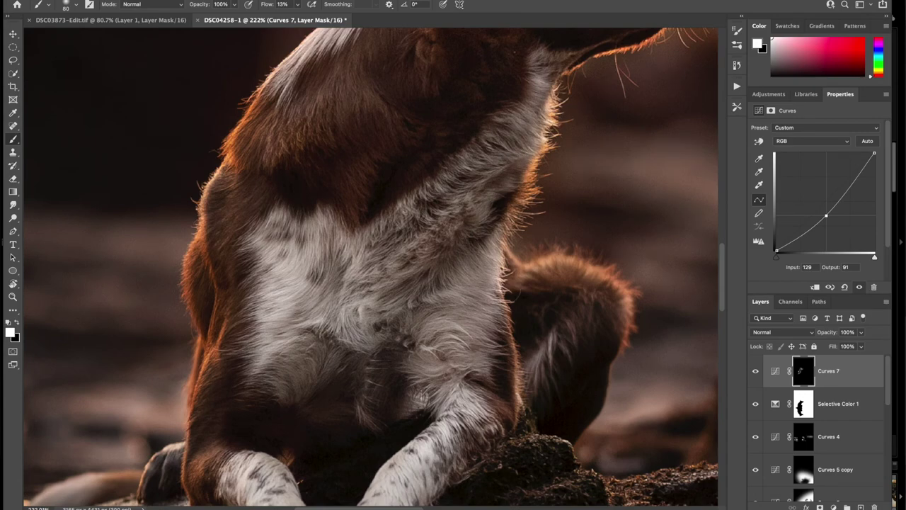
pyautogui.scroll(-3, 385, 249)
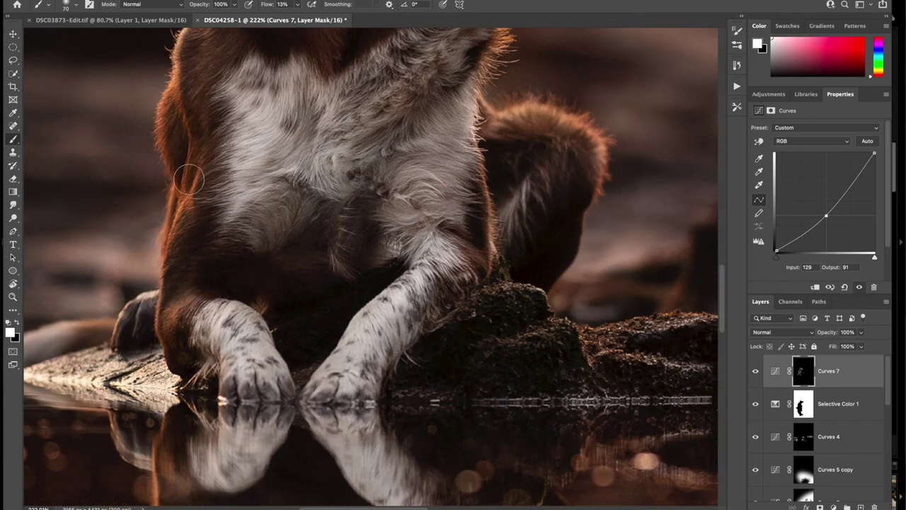
pyautogui.hscroll(2, 467, 294)
pyautogui.scroll(5, 467, 303)
pyautogui.scroll(-4, 463, 304)
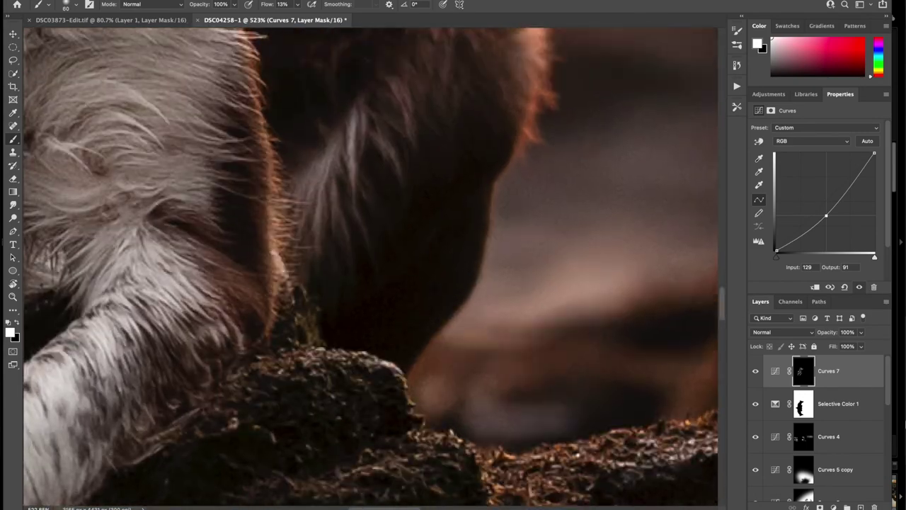
# - Open the DSC04258 copy smart object in Camera Raw and bring the dog's hind leg into close view
pyautogui.scroll(-10, 800, 395)
pyautogui.click(801, 395)
pyautogui.click(804, 419)
pyautogui.doubleClick(775, 454)
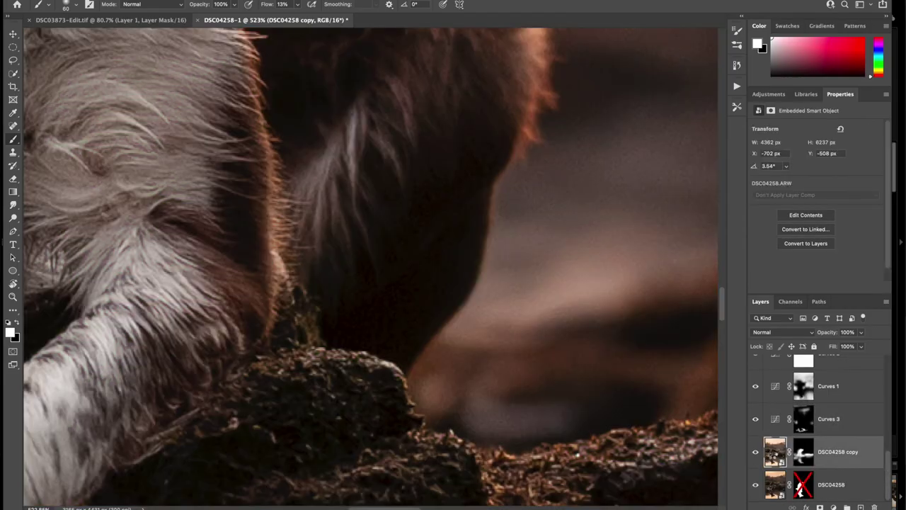
pyautogui.scroll(5, 317, 297)
pyautogui.scroll(8, 448, 175)
pyautogui.hscroll(8, 448, 174)
# - Place a tilted radial filter over the dog's hind leg, set its Shadows to +45, and apply the raw edit
pyautogui.click(869, 115)
pyautogui.moveTo(422, 285)
pyautogui.mouseDown()
pyautogui.moveTo(496, 422)
pyautogui.moveTo(460, 419)
pyautogui.mouseUp()
pyautogui.moveTo(423, 284); pyautogui.dragTo(433, 265)
pyautogui.moveTo(785, 307); pyautogui.dragTo(813, 307)
pyautogui.click(811, 309)
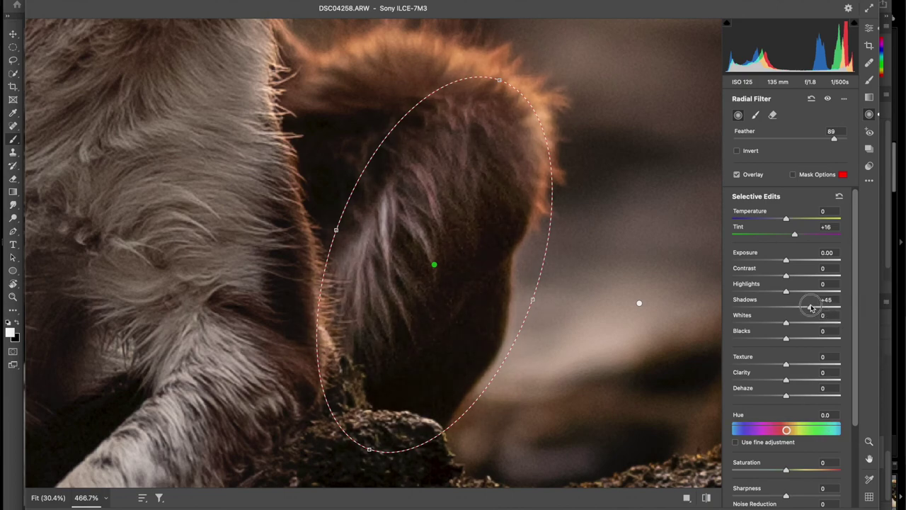
pyautogui.press('Return')
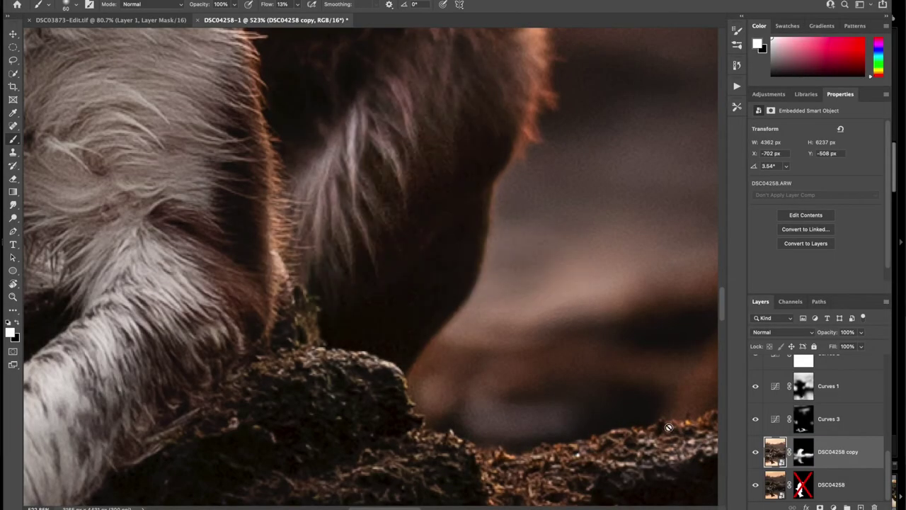
# - Paint white on the Curves 7 mask over the dog's reflected head with a 60 to 70 px brush
pyautogui.scroll(-10, 668, 428)
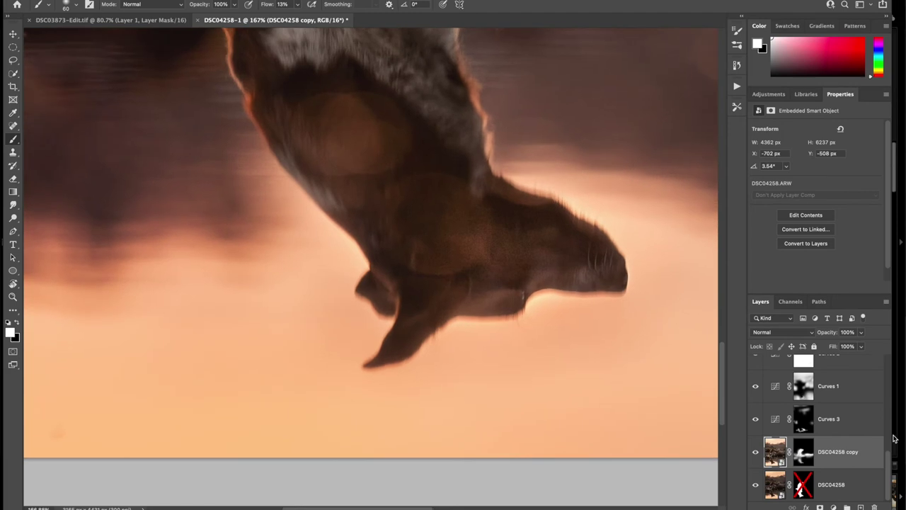
pyautogui.scroll(3, 495, 243)
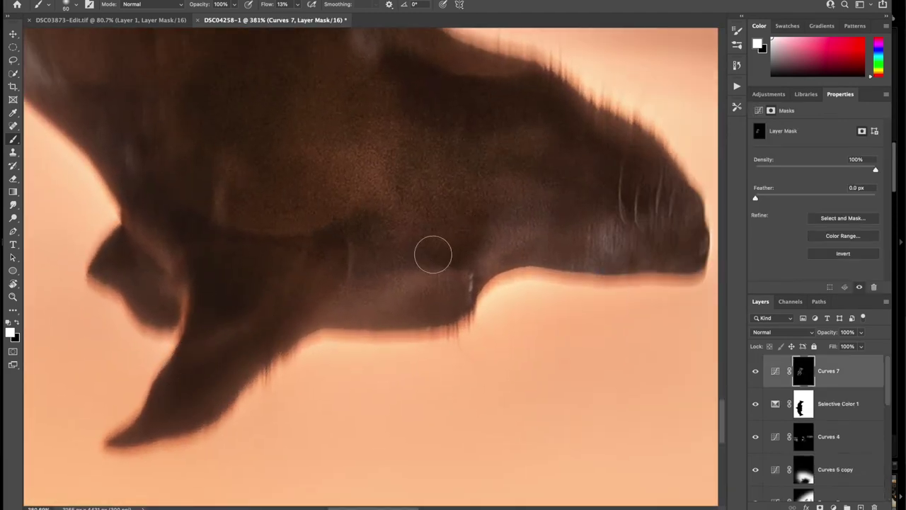
pyautogui.press('[')
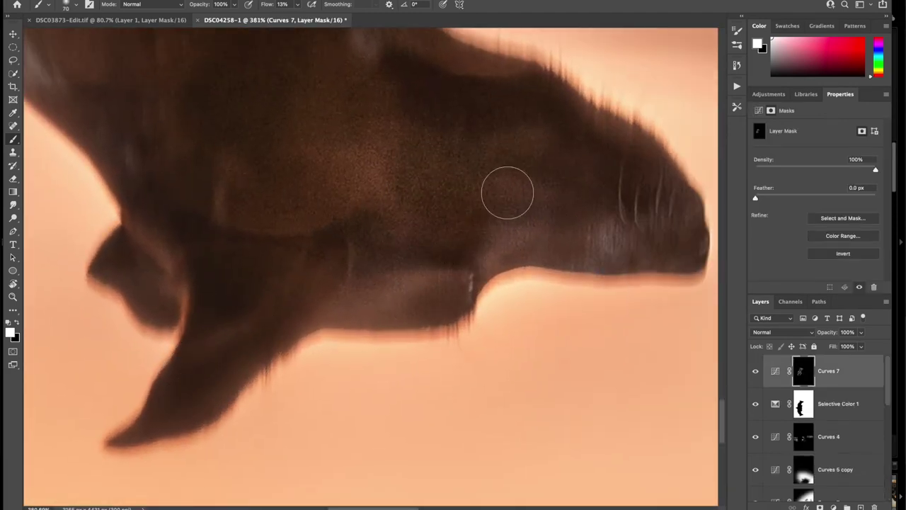
pyautogui.scroll(5, 311, 172)
pyautogui.hscroll(-5, 312, 172)
pyautogui.scroll(-4, 337, 259)
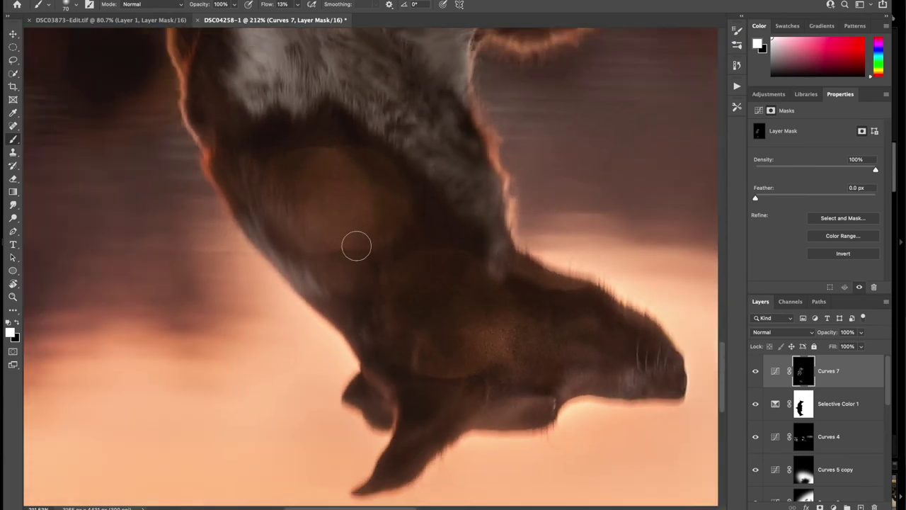
# - Paint white on the Curves 7 mask over the dog's reflected body and front legs with a 70 to 100 px brush
pyautogui.press(']')
pyautogui.press(']')
pyautogui.press(']')
pyautogui.scroll(5, 389, 219)
pyautogui.hscroll(-2, 389, 219)
pyautogui.press('[')
pyautogui.scroll(3, 289, 148)
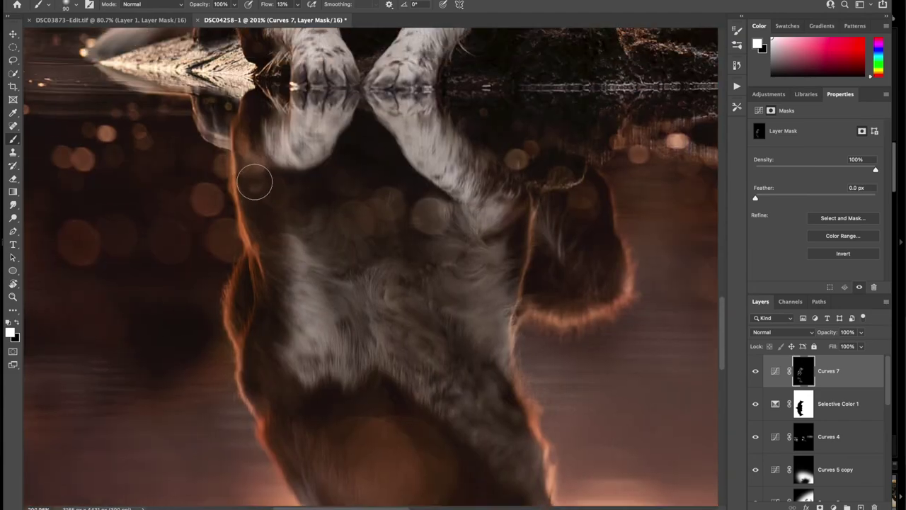
pyautogui.moveTo(442, 127); pyautogui.dragTo(497, 183)
pyautogui.scroll(-8, 510, 306)
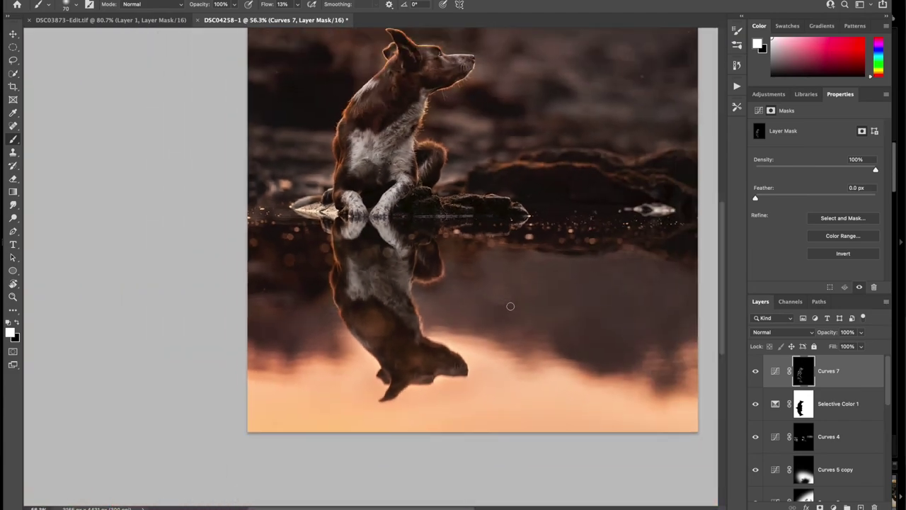
# - Add a Gradient Fill layer above Curves 7 and set the gradient's starting colour stop to a light peach
pyautogui.click(833, 507)
pyautogui.click(847, 309)
pyautogui.click(608, 292)
pyautogui.doubleClick(500, 223)
pyautogui.moveTo(693, 291); pyautogui.dragTo(691, 279)
pyautogui.moveTo(609, 181); pyautogui.dragTo(576, 181)
pyautogui.click(772, 159)
# - Add a colour stop near the middle of the gradient and set it to a muted dusty pink
pyautogui.doubleClick(680, 223)
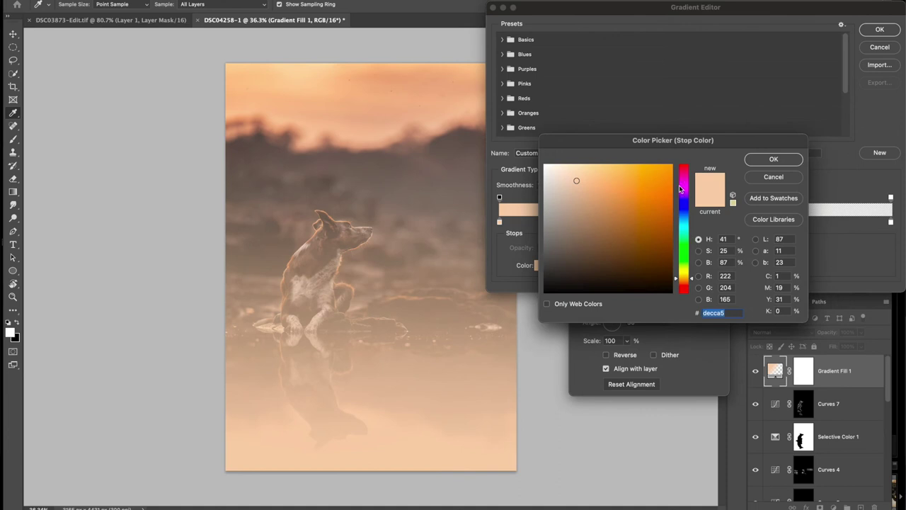
pyautogui.click(682, 181)
pyautogui.click(560, 210)
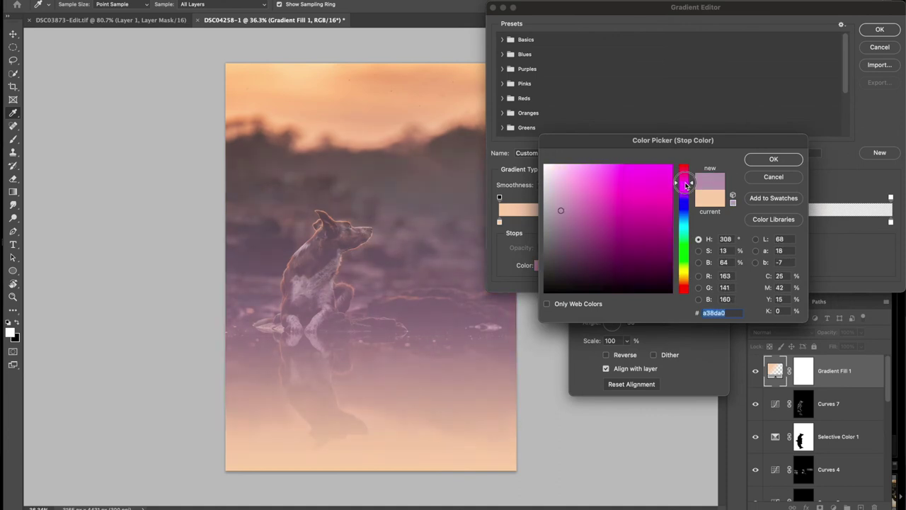
pyautogui.moveTo(686, 185); pyautogui.dragTo(687, 291)
pyautogui.press('Return')
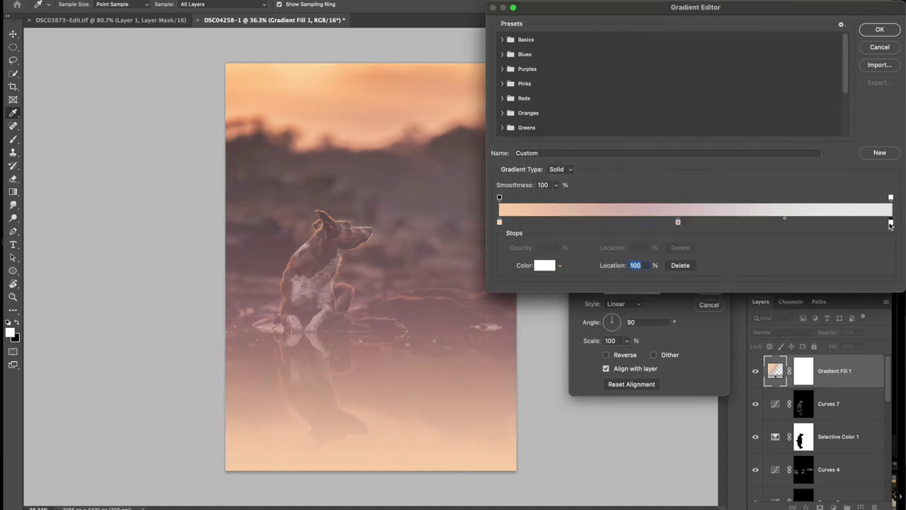
# - Check the gradient's end stops, accept the custom gradient, and set the fill's style to Radial
pyautogui.moveTo(890, 224); pyautogui.dragTo(499, 223)
pyautogui.click(499, 223)
pyautogui.click(891, 27)
pyautogui.click(621, 304)
pyautogui.click(621, 315)
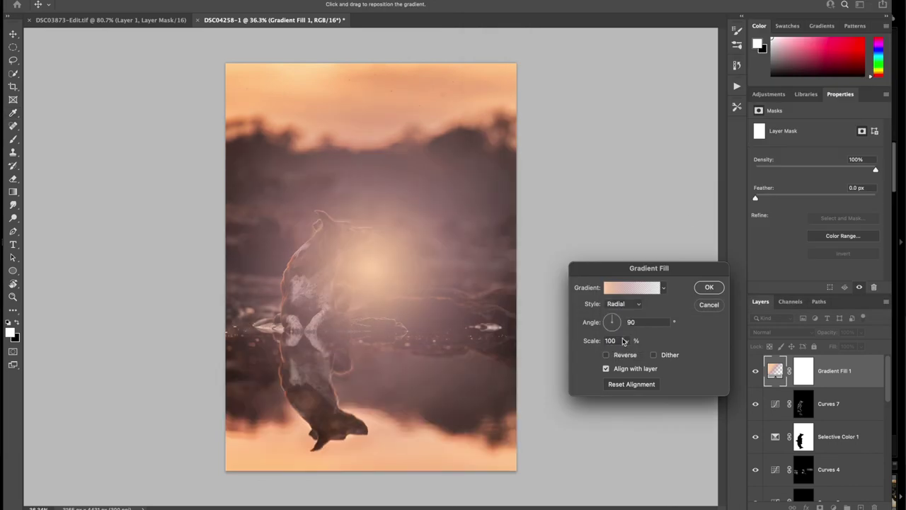
# - Scale the radial gradient to 177% and move its centre up into the sky
pyautogui.moveTo(631, 356); pyautogui.dragTo(628, 356)
pyautogui.moveTo(371, 266); pyautogui.dragTo(394, 105)
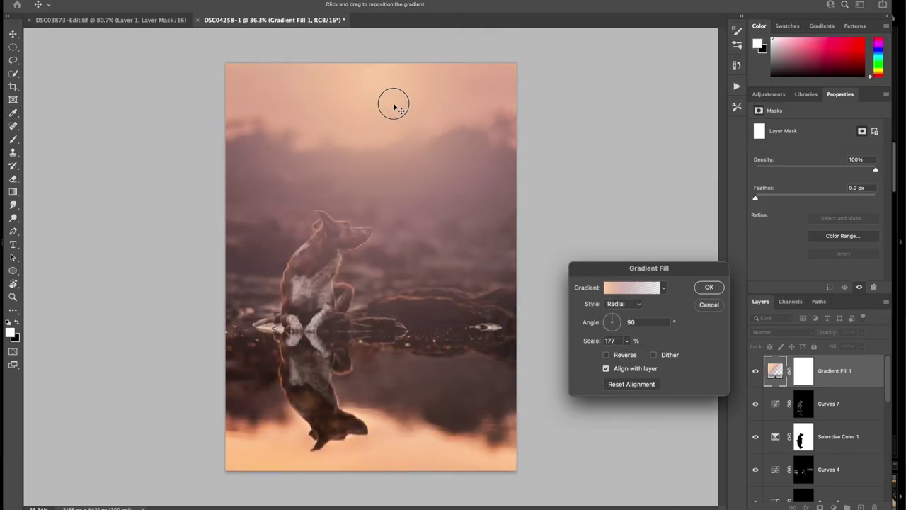
# - Change the gradient's middle colour stop to a lighter dusty pink and accept the gradient fill
pyautogui.click(625, 291)
pyautogui.doubleClick(678, 223)
pyautogui.click(559, 196)
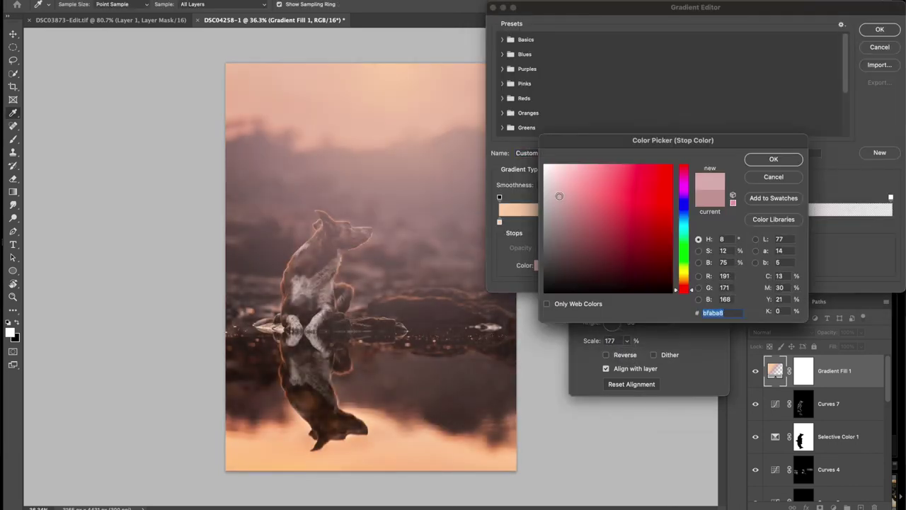
pyautogui.click(773, 159)
pyautogui.click(879, 30)
pyautogui.click(710, 286)
# - Lower Gradient Fill 1's opacity to 17% and replace its mask with a copy of the Selective Color 1 mask
pyautogui.click(861, 332)
pyautogui.moveTo(861, 347); pyautogui.dragTo(823, 348)
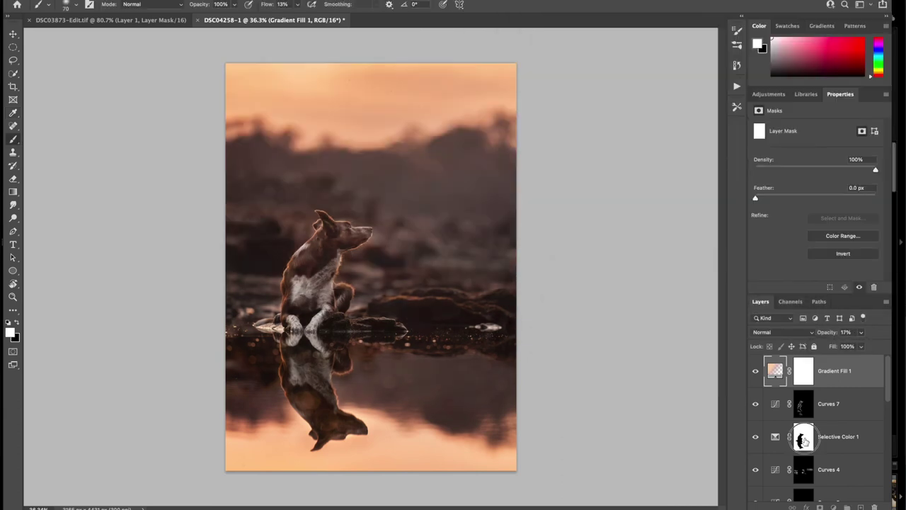
pyautogui.moveTo(803, 437); pyautogui.dragTo(804, 372)
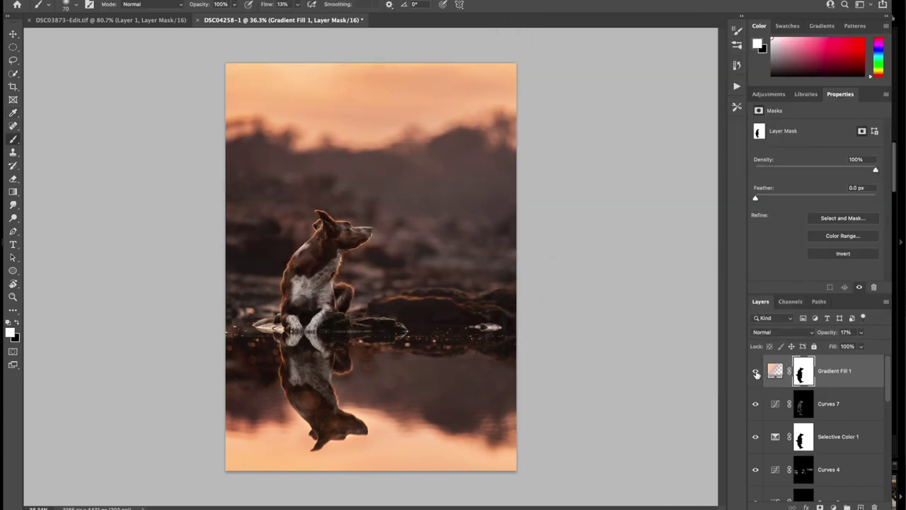
# - Set the opacity of the Gradient Fill 1 layer to 11%
pyautogui.hotkey('ctrl', '0')
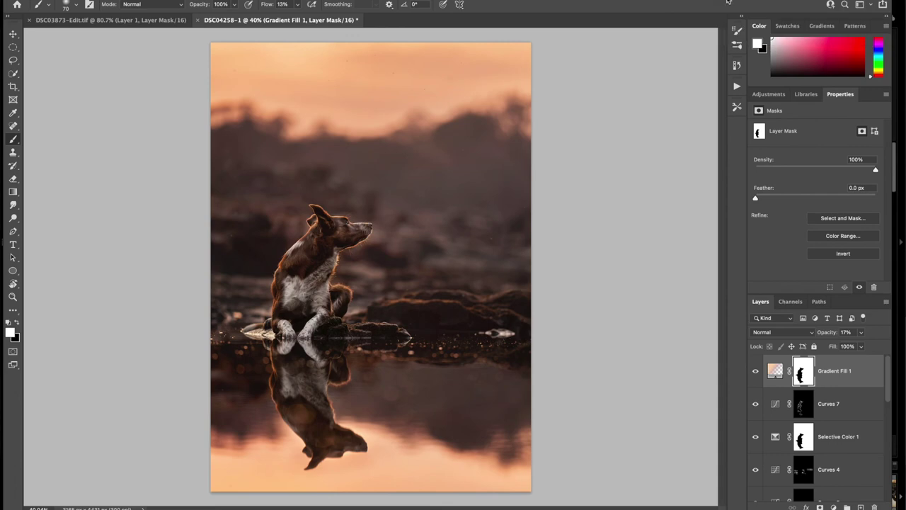
pyautogui.scroll(-2, 370, 267)
pyautogui.click(862, 333)
pyautogui.moveTo(845, 345); pyautogui.dragTo(843, 347)
pyautogui.scroll(2, 614, 464)
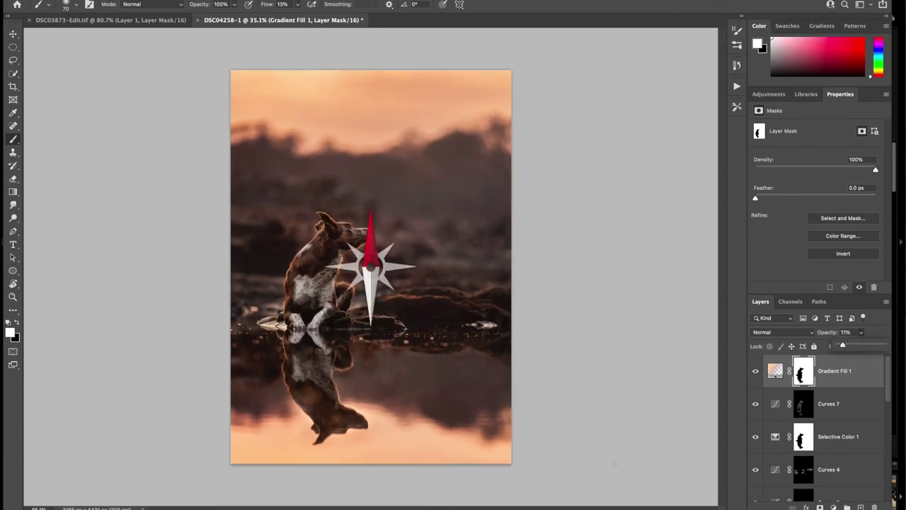
# - Add a Curves layer from a large elliptical selection around the dog, darken input 111 to output 89, and invert its mask
pyautogui.click(13, 46)
pyautogui.moveTo(357, 294); pyautogui.dragTo(475, 429)
pyautogui.moveTo(518, 321); pyautogui.dragTo(191, 107)
pyautogui.click(833, 507)
pyautogui.click(843, 357)
pyautogui.moveTo(819, 208); pyautogui.dragTo(819, 217)
pyautogui.press('super+i')
# - Enlarge the Curves 8 mask's ellipse and move it down so it extends past the photo's lower edge
pyautogui.click(13, 34)
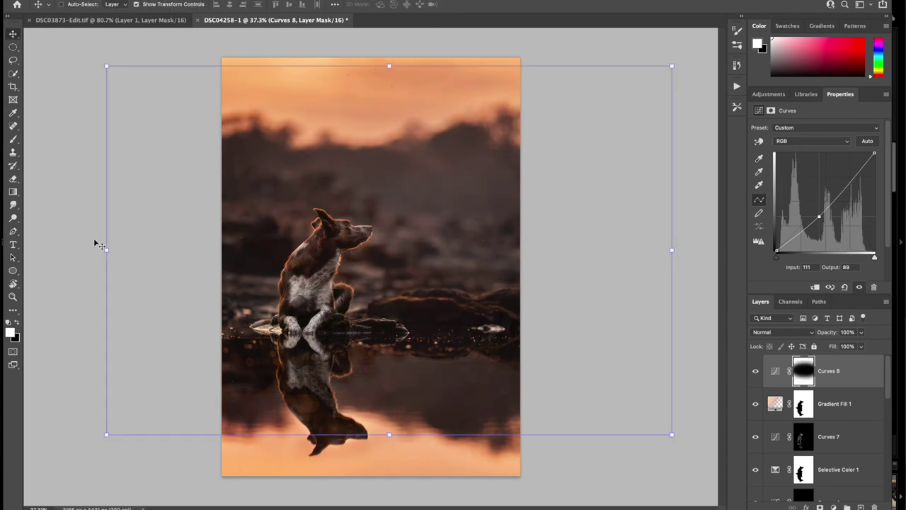
pyautogui.moveTo(93, 240); pyautogui.dragTo(94, 268)
pyautogui.moveTo(391, 230); pyautogui.dragTo(399, 247)
pyautogui.press('Return')
pyautogui.moveTo(394, 456); pyautogui.dragTo(410, 376)
pyautogui.press('Return')
# - Raise the Curves 8 black point to output 9 and compare the image with the layer hidden and shown
pyautogui.press('\\')
pyautogui.click(756, 373)
pyautogui.click(755, 372)
pyautogui.moveTo(696, 243); pyautogui.dragTo(683, 239)
pyautogui.click(755, 372)
pyautogui.click(756, 372)
pyautogui.click(756, 373)
pyautogui.click(756, 372)
pyautogui.click(756, 372)
pyautogui.click(755, 372)
pyautogui.click(756, 373)
pyautogui.click(755, 373)
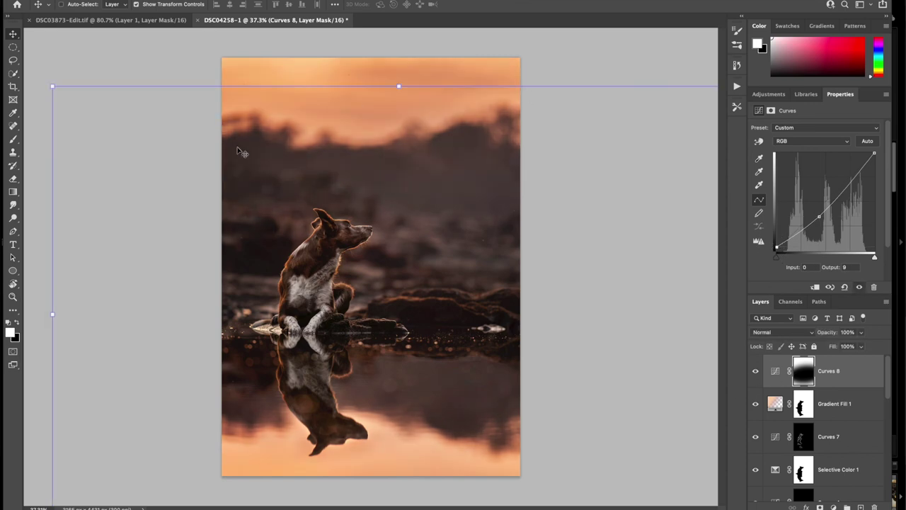
# - Paint white on the Curves 8 mask over the background behind the dog with a 1200 px brush, using the mask overlay
pyautogui.press('\\')
pyautogui.press('b')
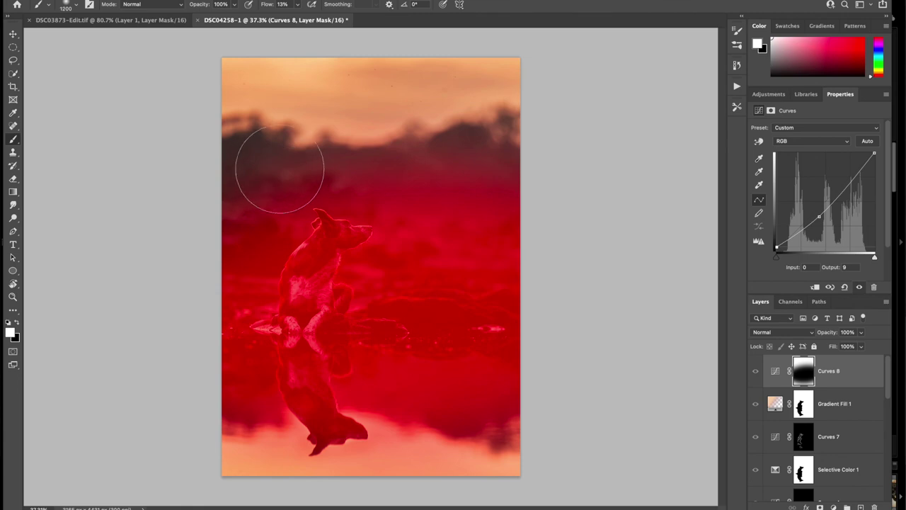
pyautogui.moveTo(259, 222); pyautogui.dragTo(234, 389)
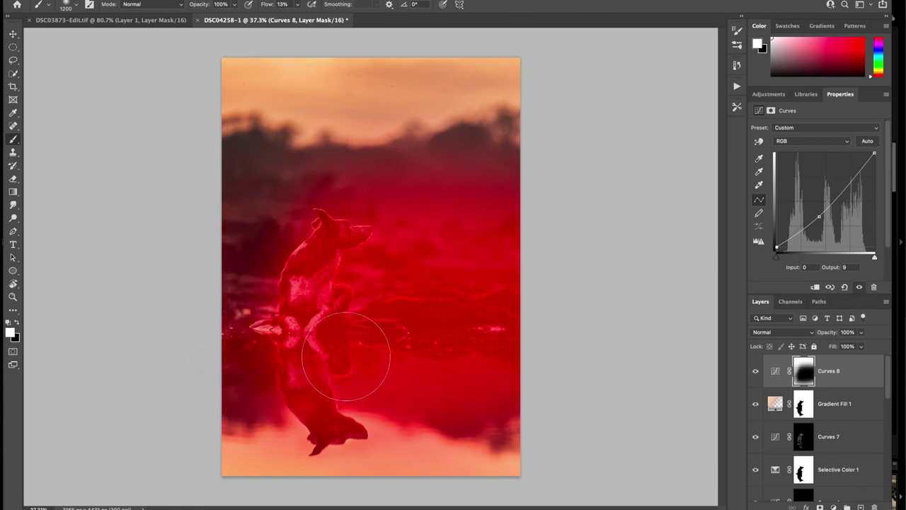
pyautogui.press('\\')
# - Paint black on the Curves 8 mask along the dog's back with a small brush and enlarge the brush to 175 px
pyautogui.scroll(6, 384, 344)
pyautogui.press('x')
pyautogui.press('[')
pyautogui.press('[')
pyautogui.press('[')
pyautogui.press('[')
pyautogui.press('[')
pyautogui.press('[')
pyautogui.press('[')
pyautogui.press('[')
pyautogui.press('[')
pyautogui.press('[')
pyautogui.press('[')
pyautogui.press('[')
pyautogui.press('[')
pyautogui.moveTo(546, 306)
pyautogui.mouseDown()
pyautogui.moveTo(436, 257)
pyautogui.moveTo(463, 266)
pyautogui.moveTo(312, 333)
pyautogui.moveTo(520, 172)
pyautogui.mouseUp()
pyautogui.press(']')
pyautogui.press(']')
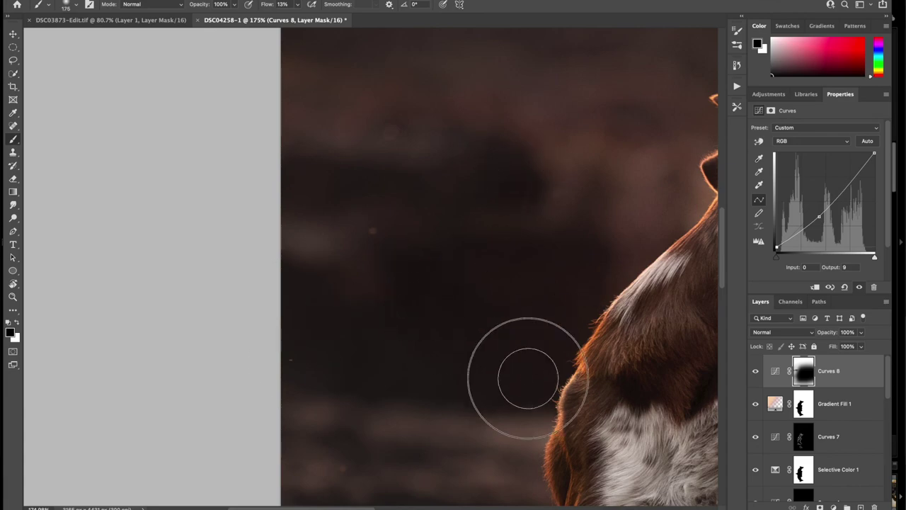
pyautogui.scroll(-10, 528, 378)
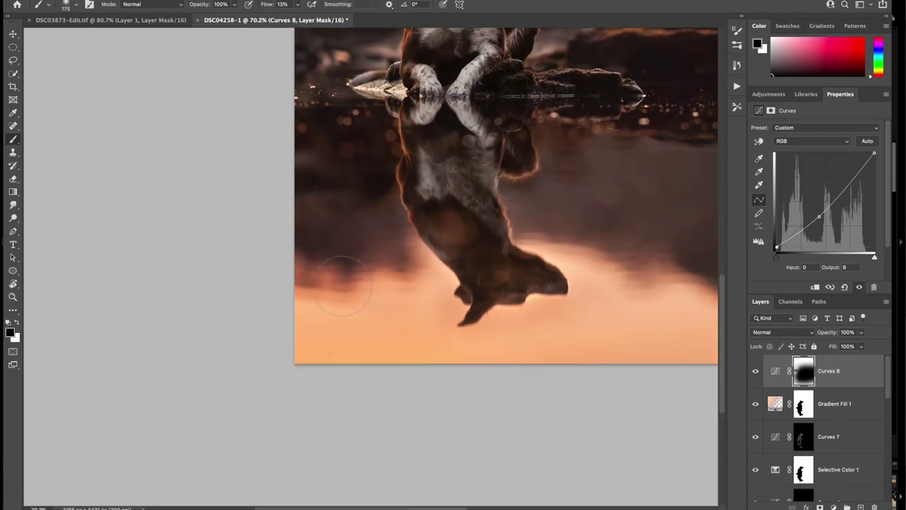
pyautogui.scroll(-6, 343, 285)
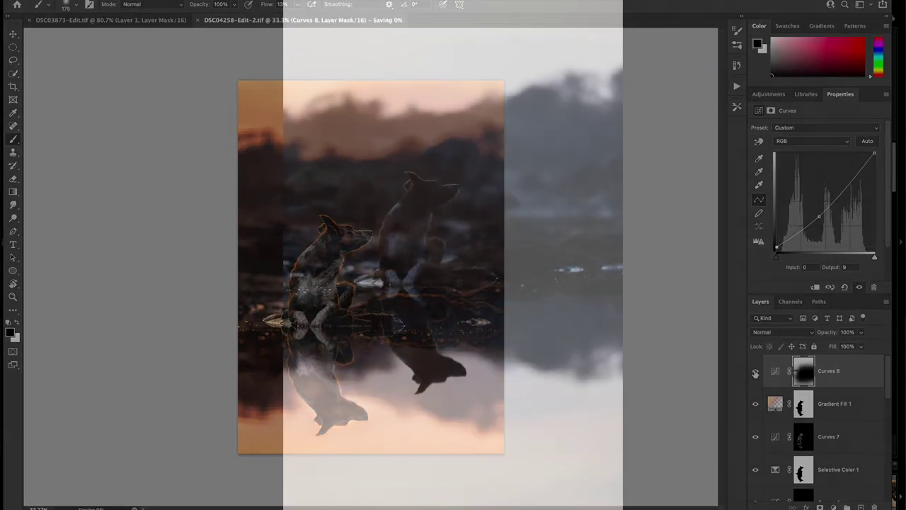